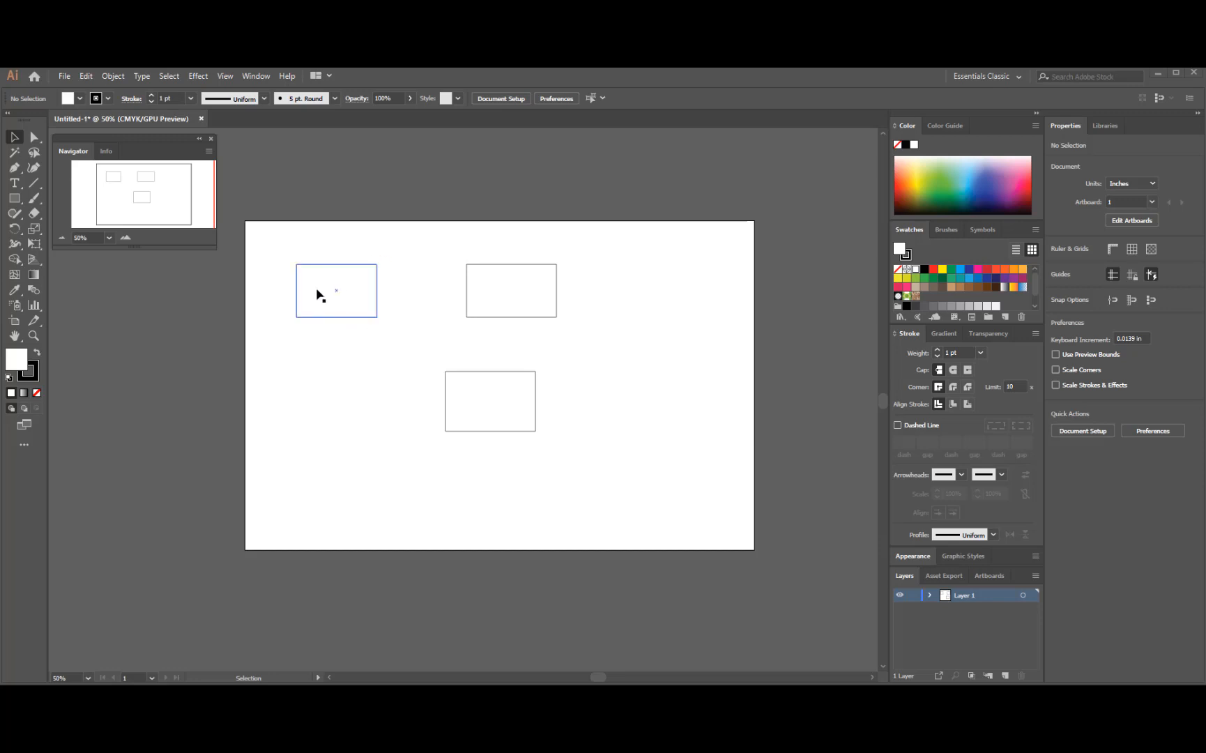
Set the stroke weight of the upper-left rectangle to 5 pt
left_click(361, 270)
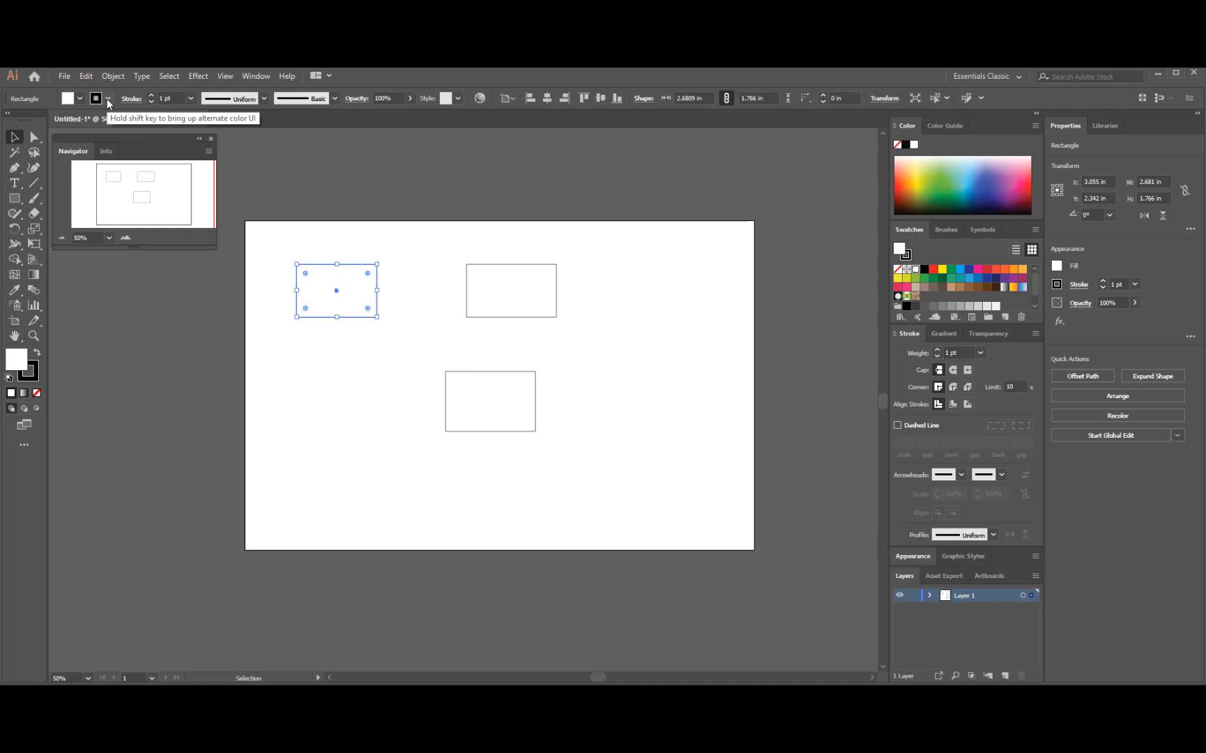
left_click(190, 98)
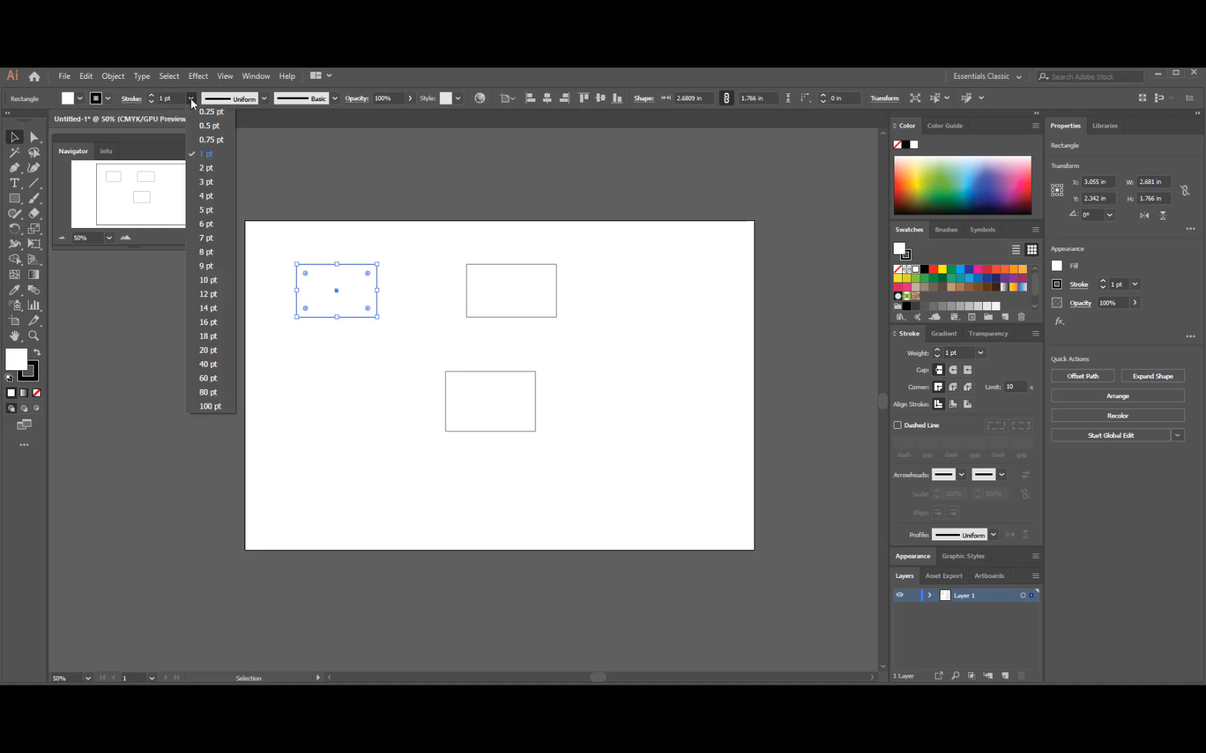
left_click(205, 209)
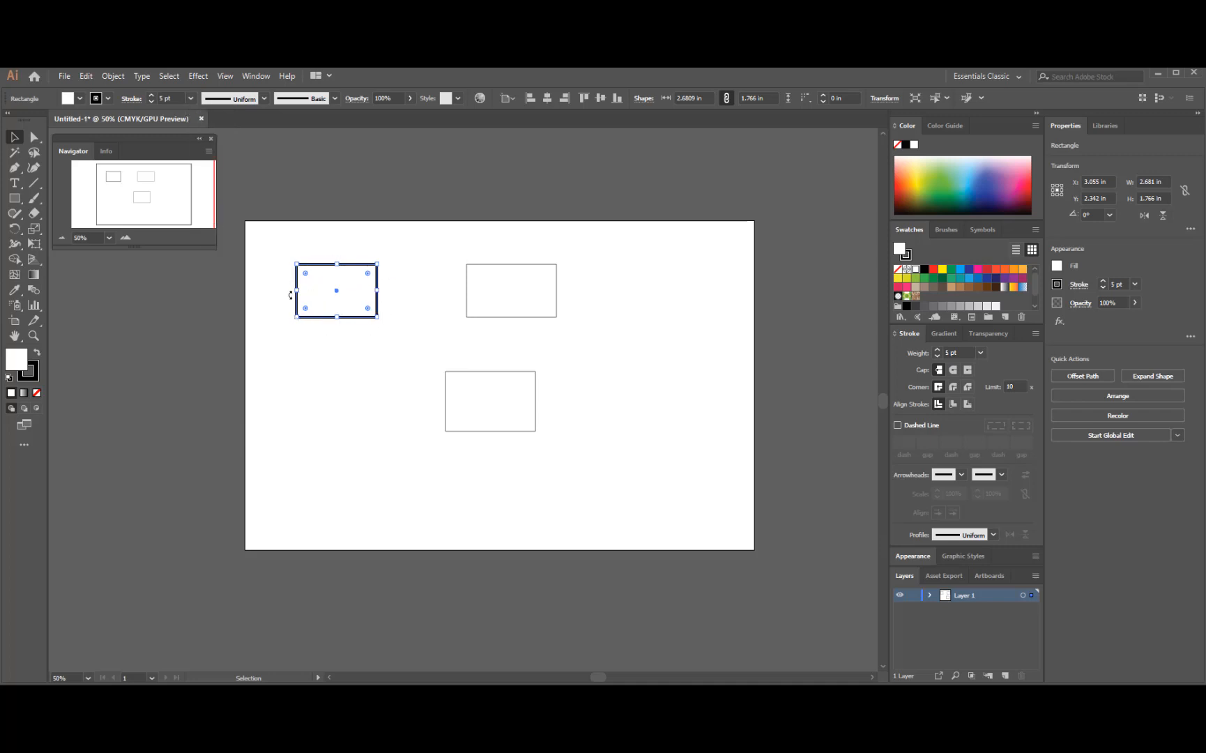
left_click(404, 261)
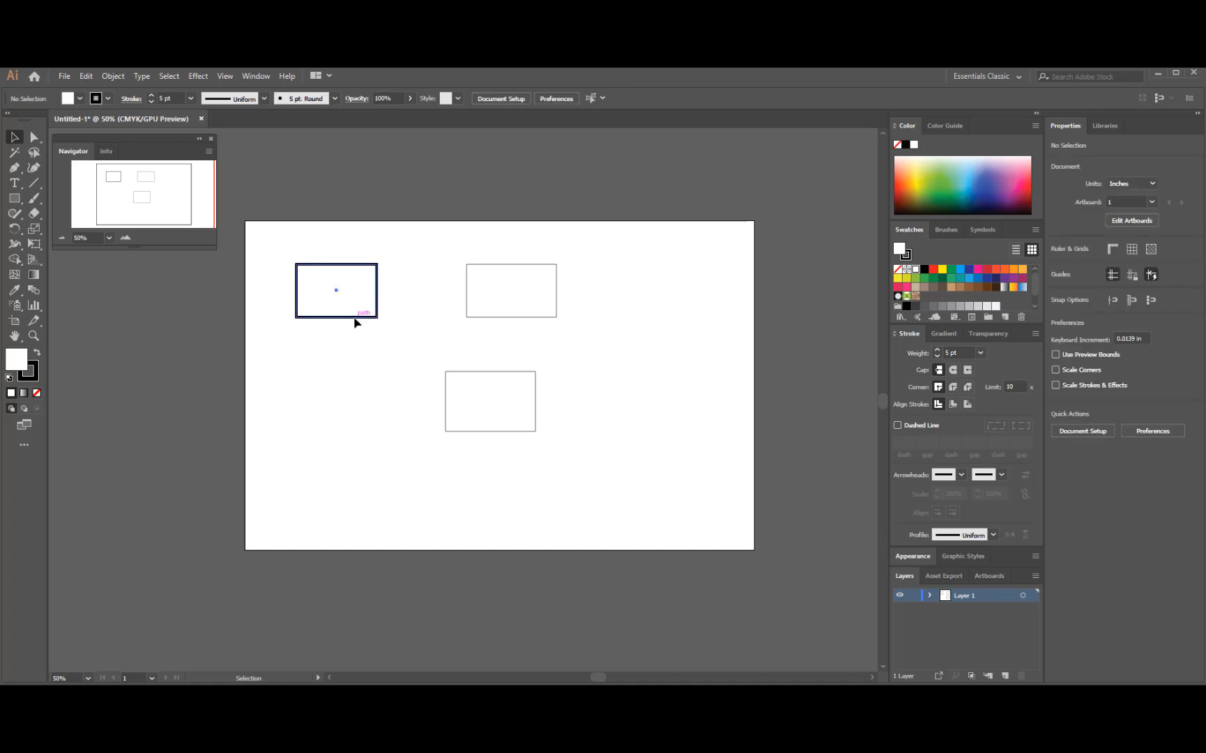
Fill the rectangle that has the thick outline with red
left_click(354, 317)
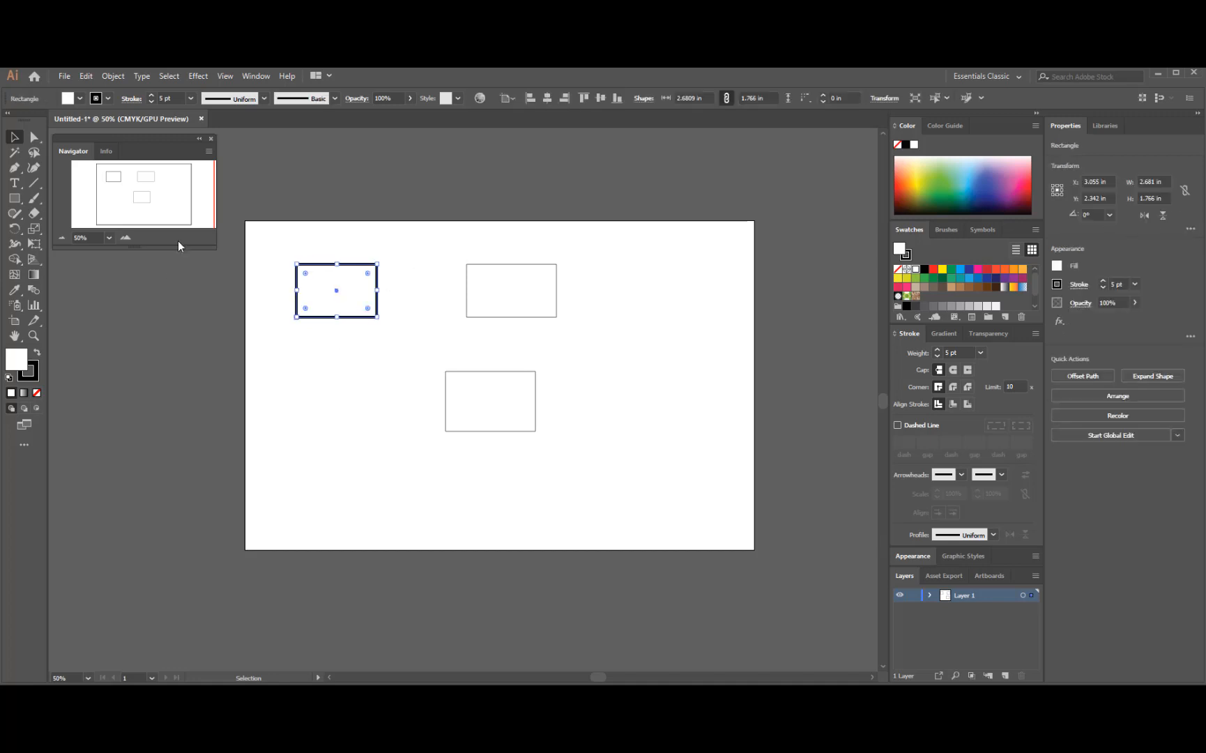
left_click(80, 97)
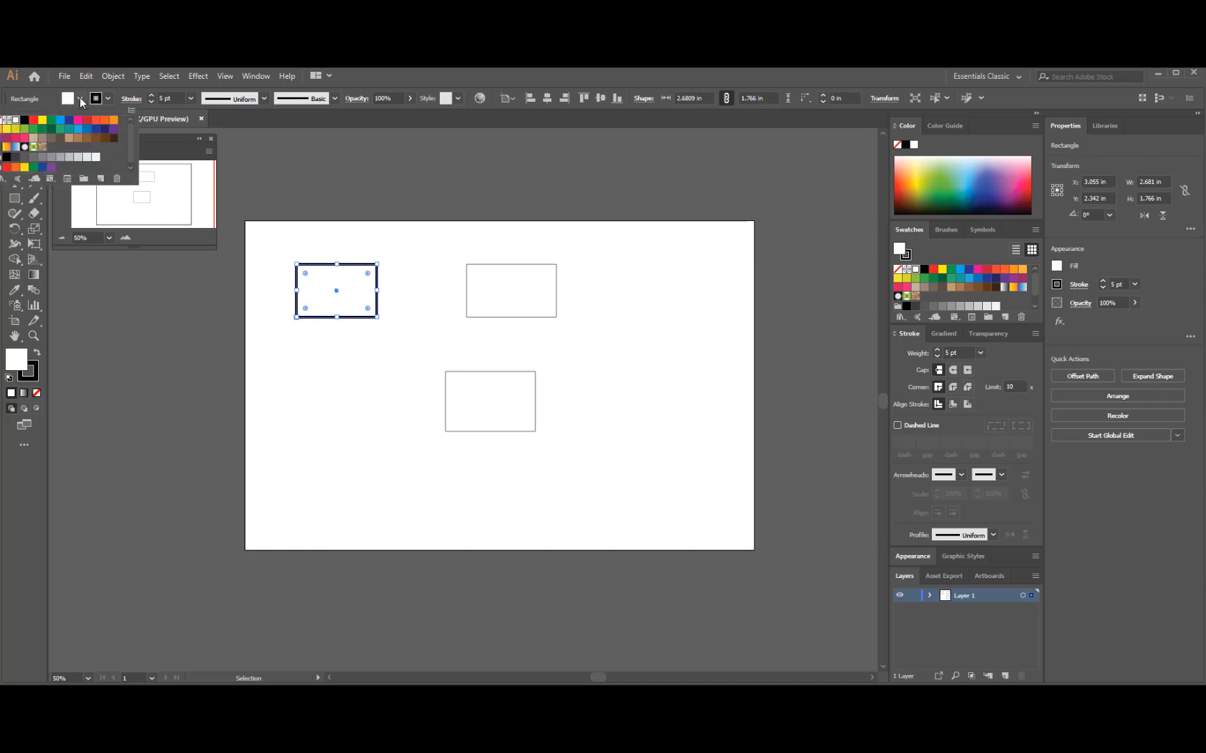
left_click(31, 122)
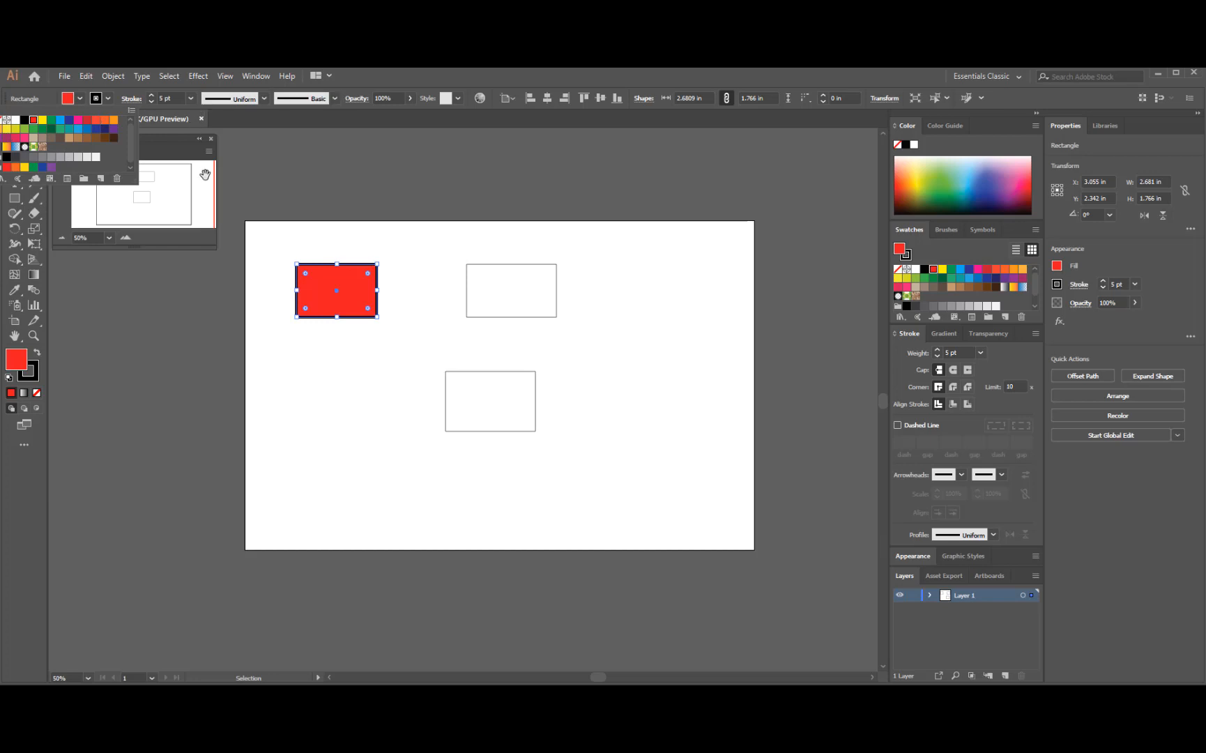
left_click(532, 80)
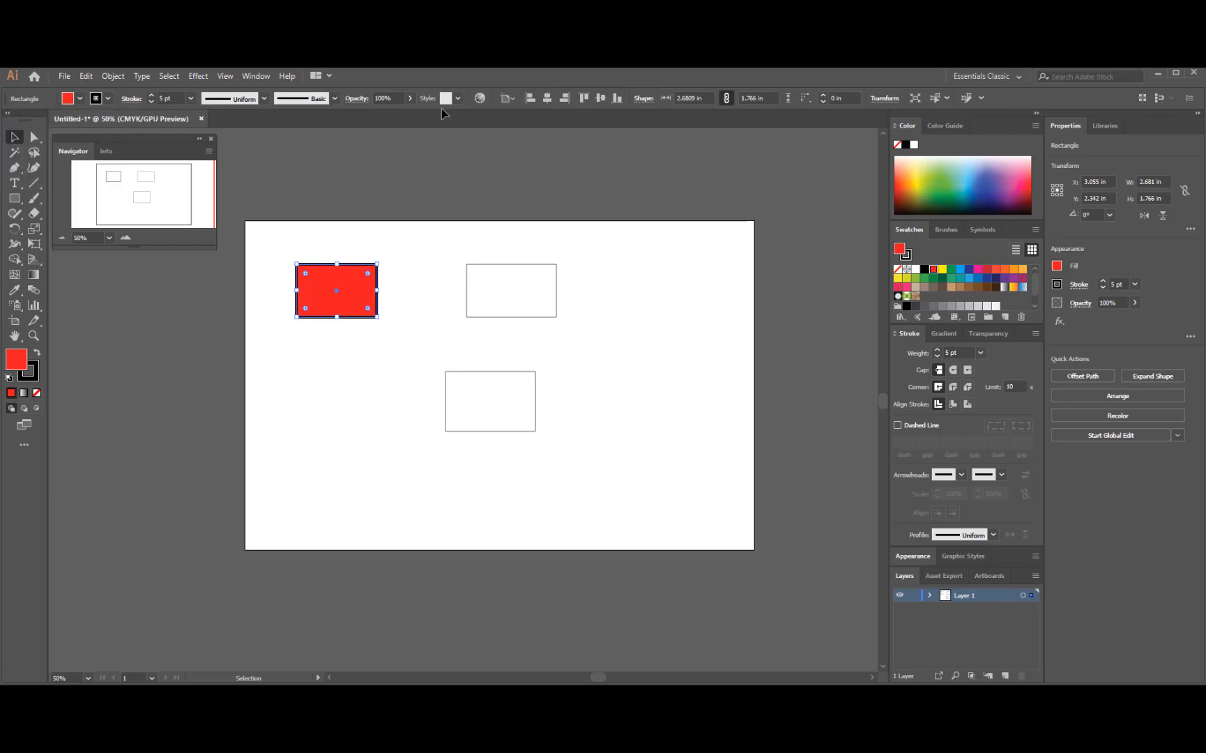
left_click(396, 303)
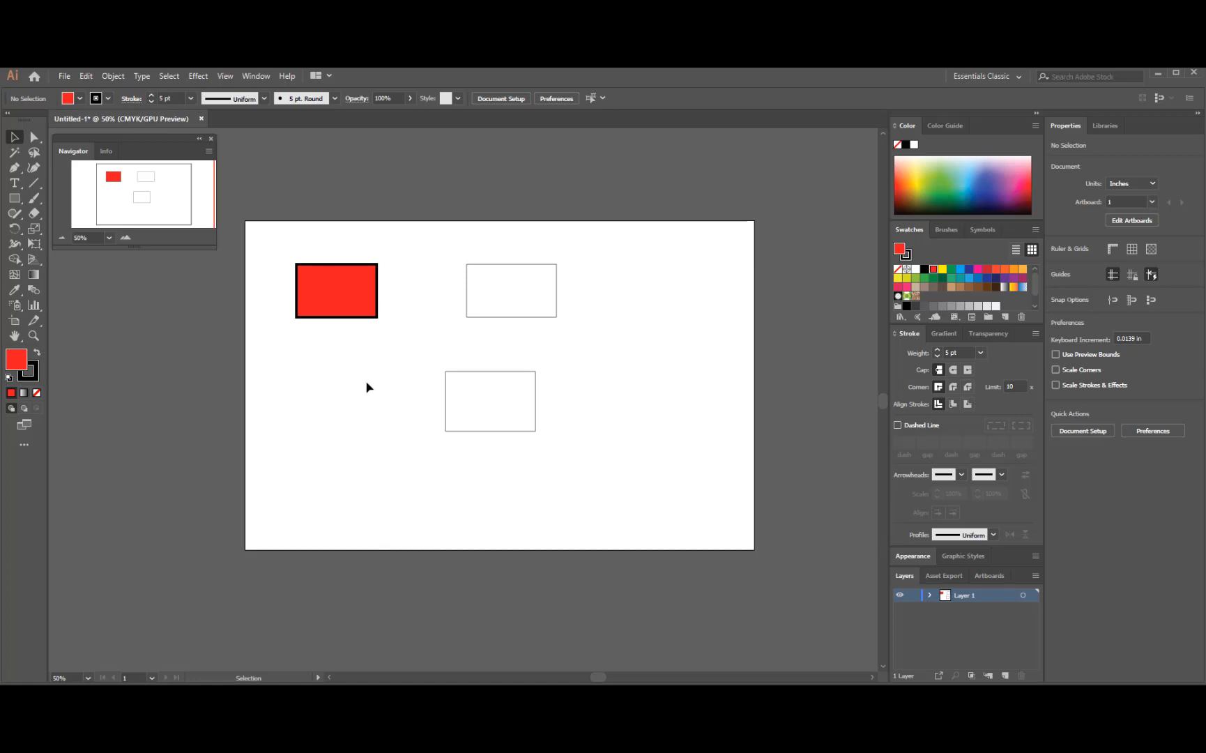
Move the upper-right white rectangle so it overlaps the lower-right corner of the red rectangle
left_click(495, 318)
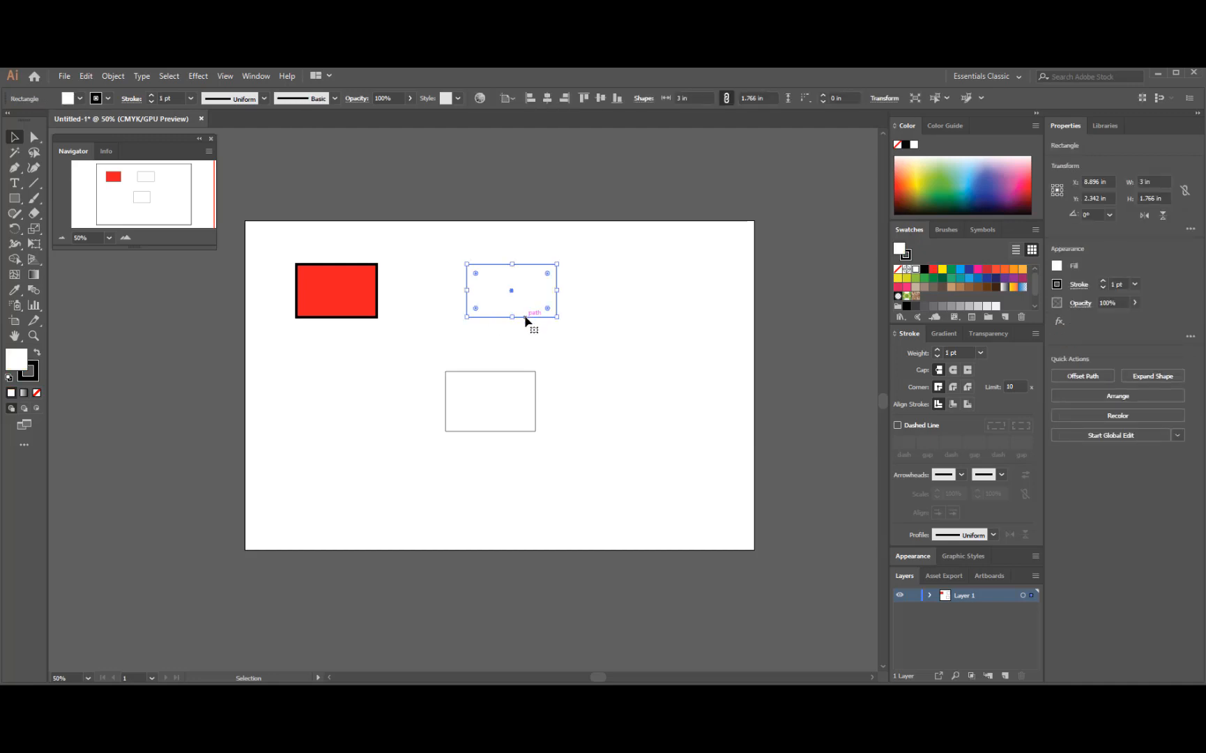
left_click_drag(525, 320, 390, 342)
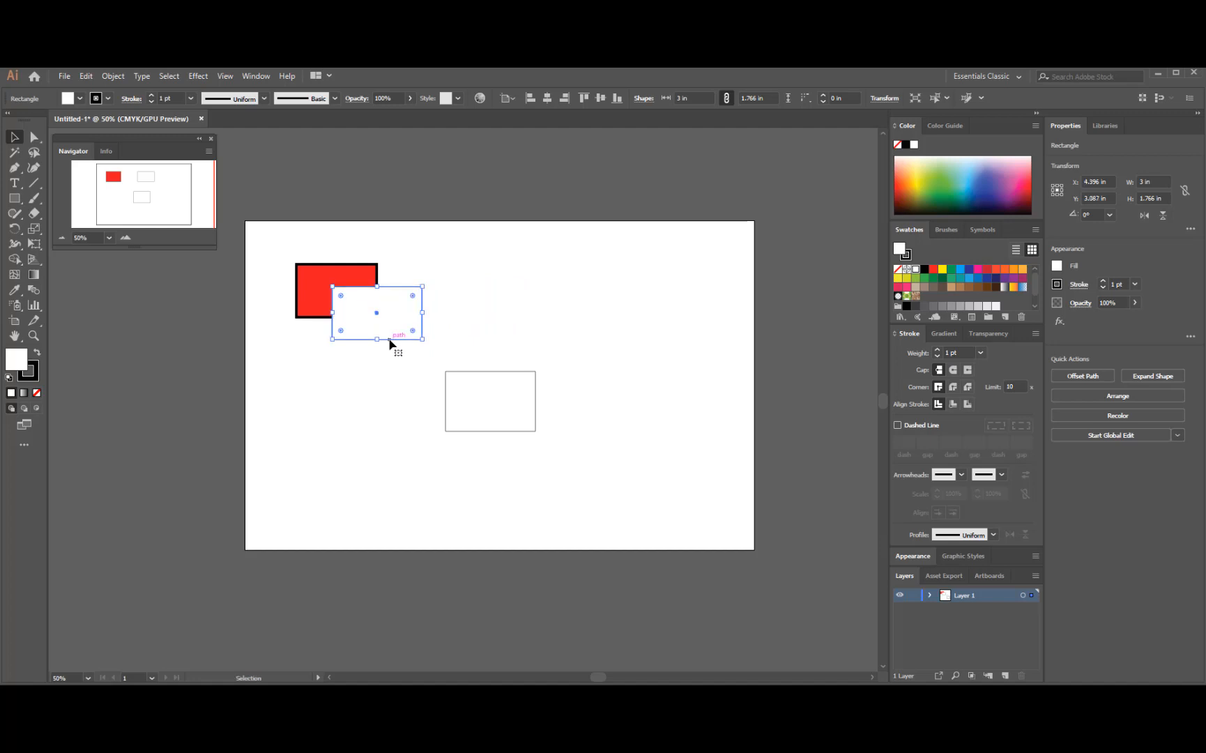
left_click(573, 328)
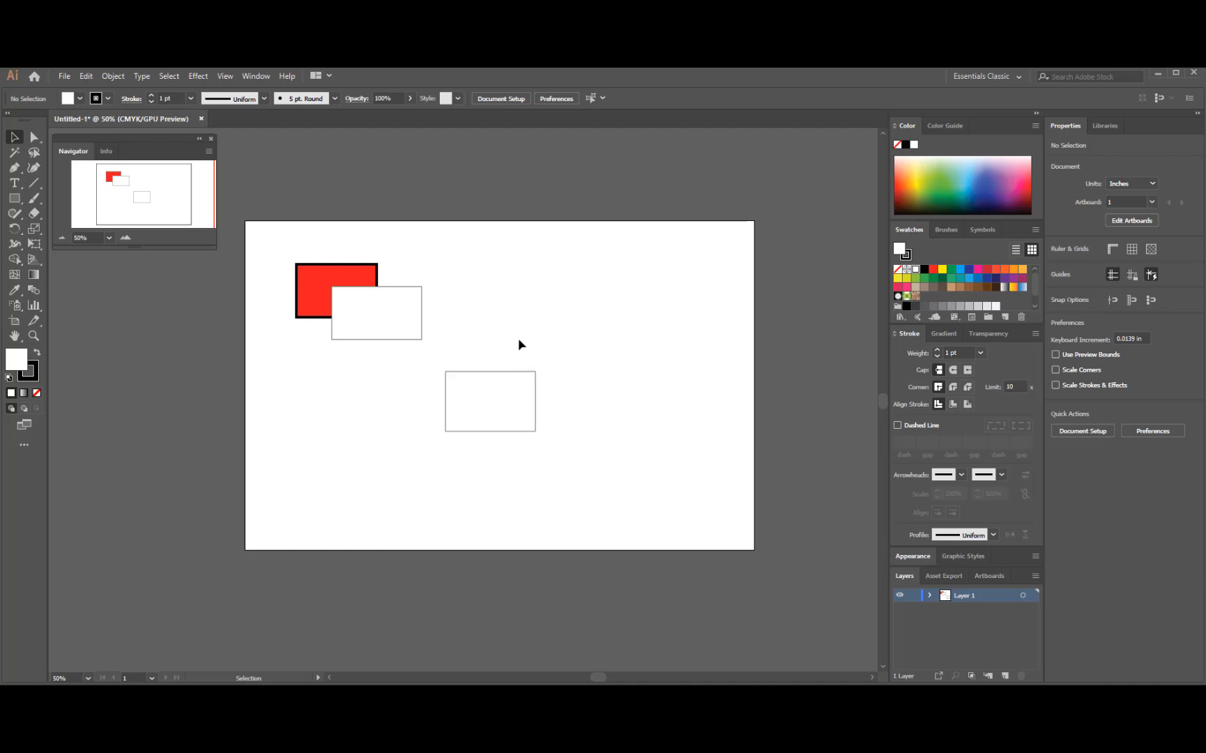
Move the lower white rectangle so it overlaps the lower-right corner of the other white rectangle
left_click(485, 376)
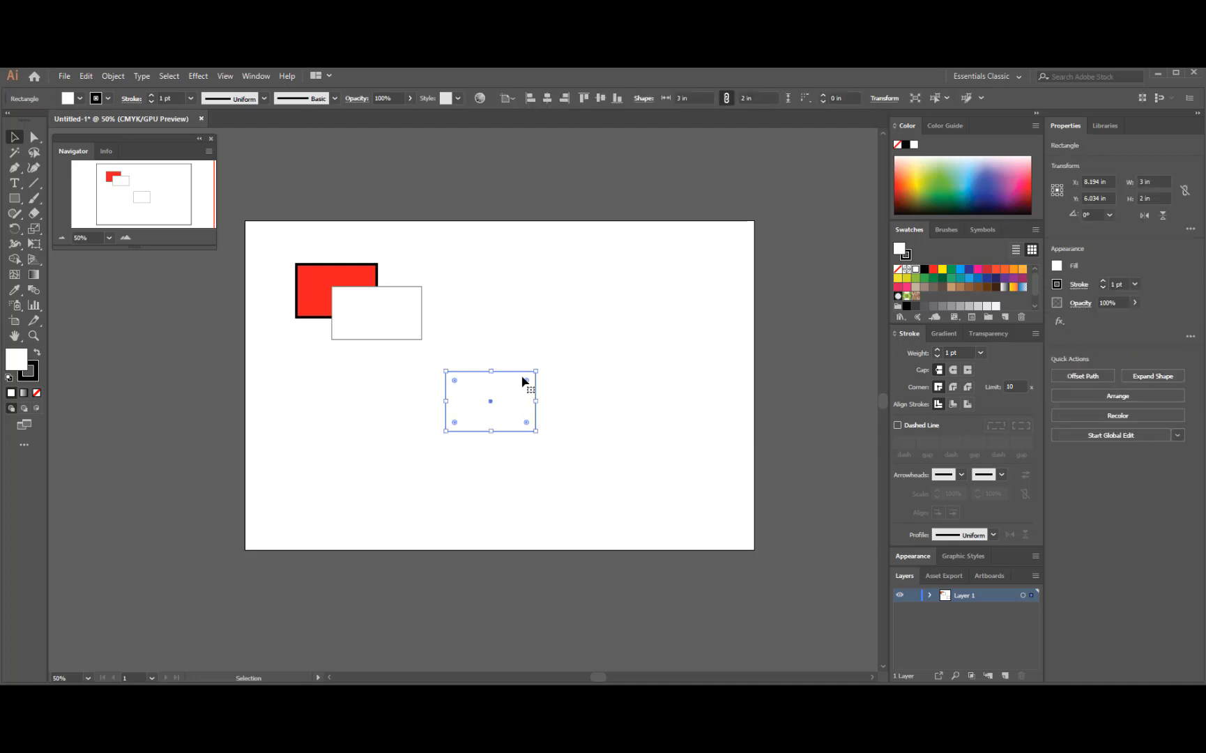
left_click_drag(522, 374, 448, 312)
left_click(450, 383)
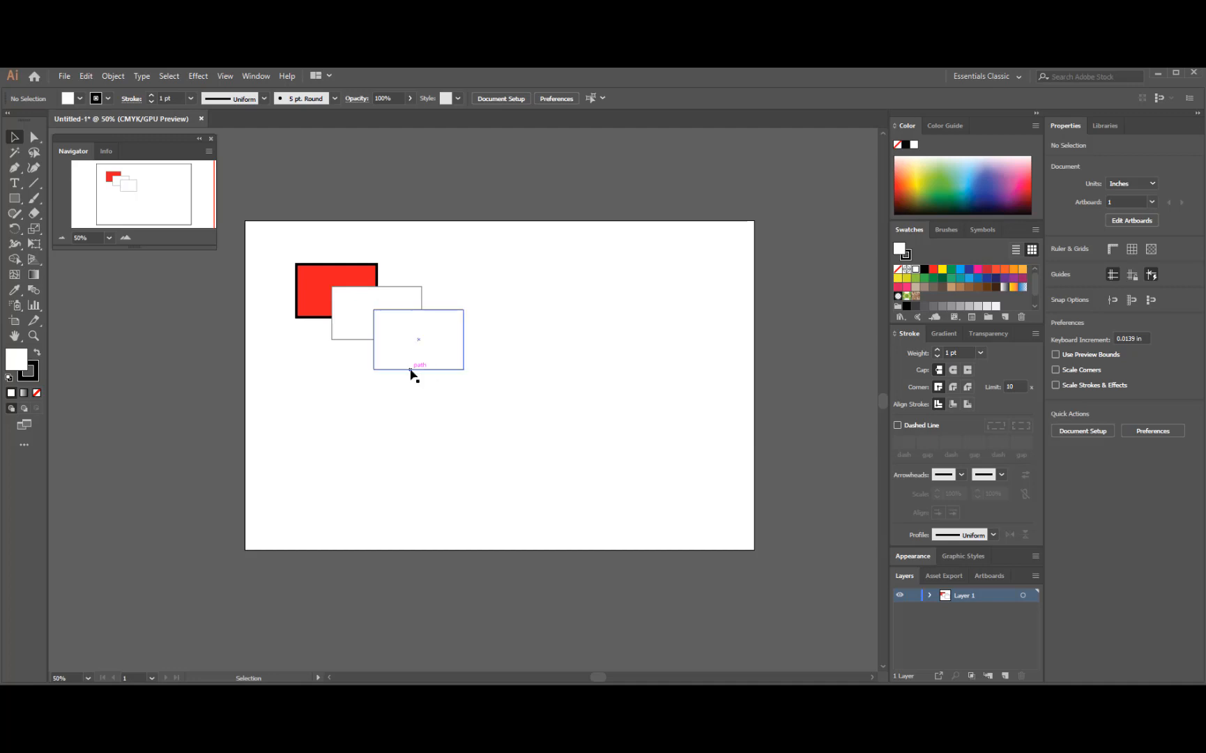
Remove the fill from the frontmost rectangle and move it up to overlap the upper right of the red and white rectangles
left_click(464, 360)
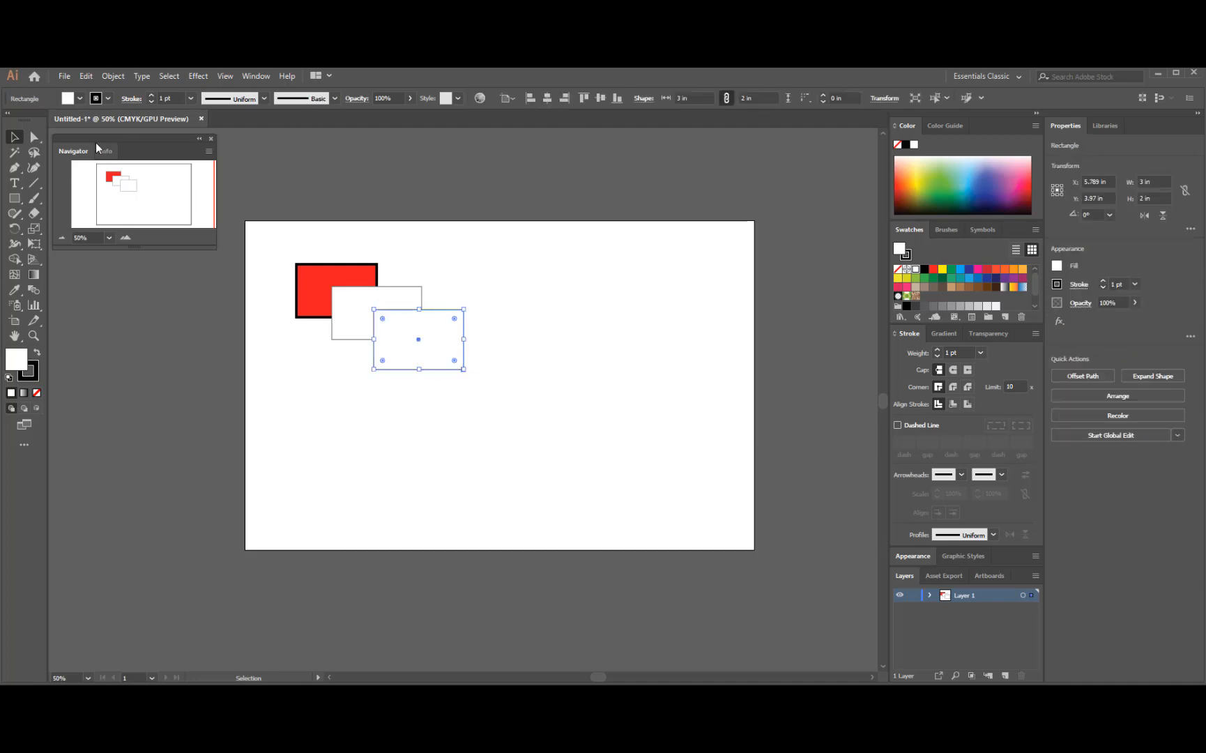
left_click(80, 99)
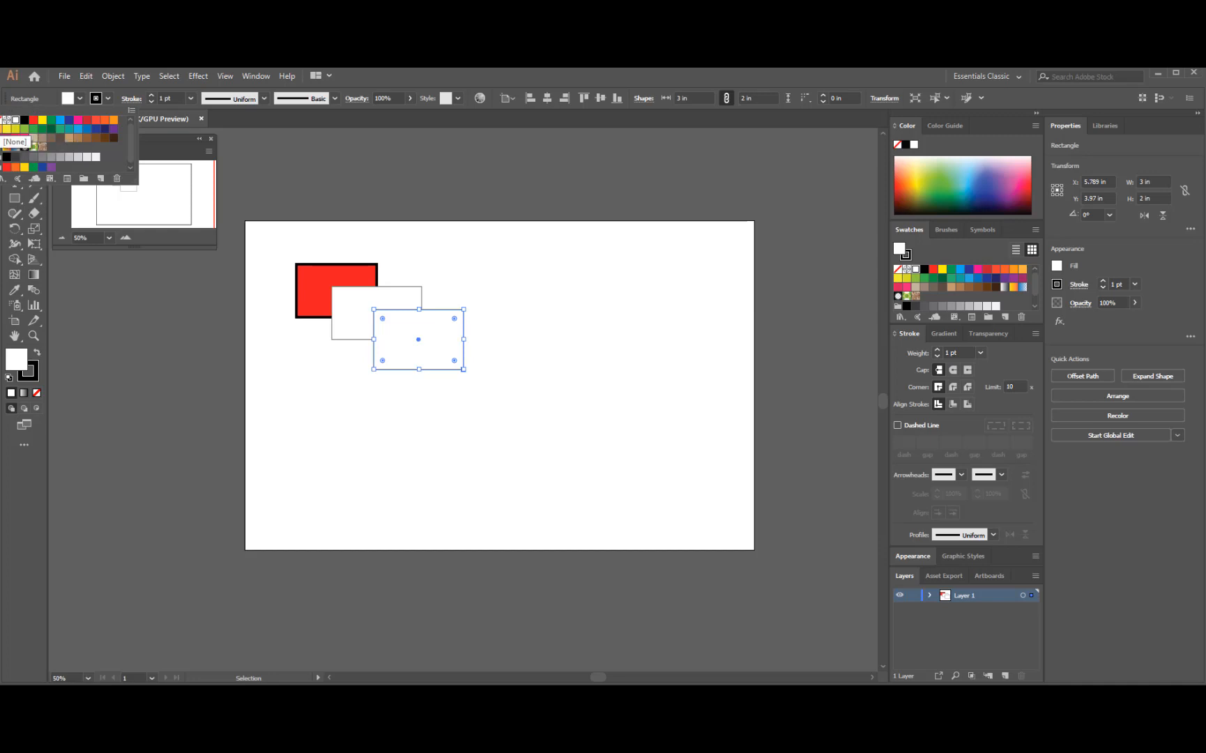
left_click(7, 119)
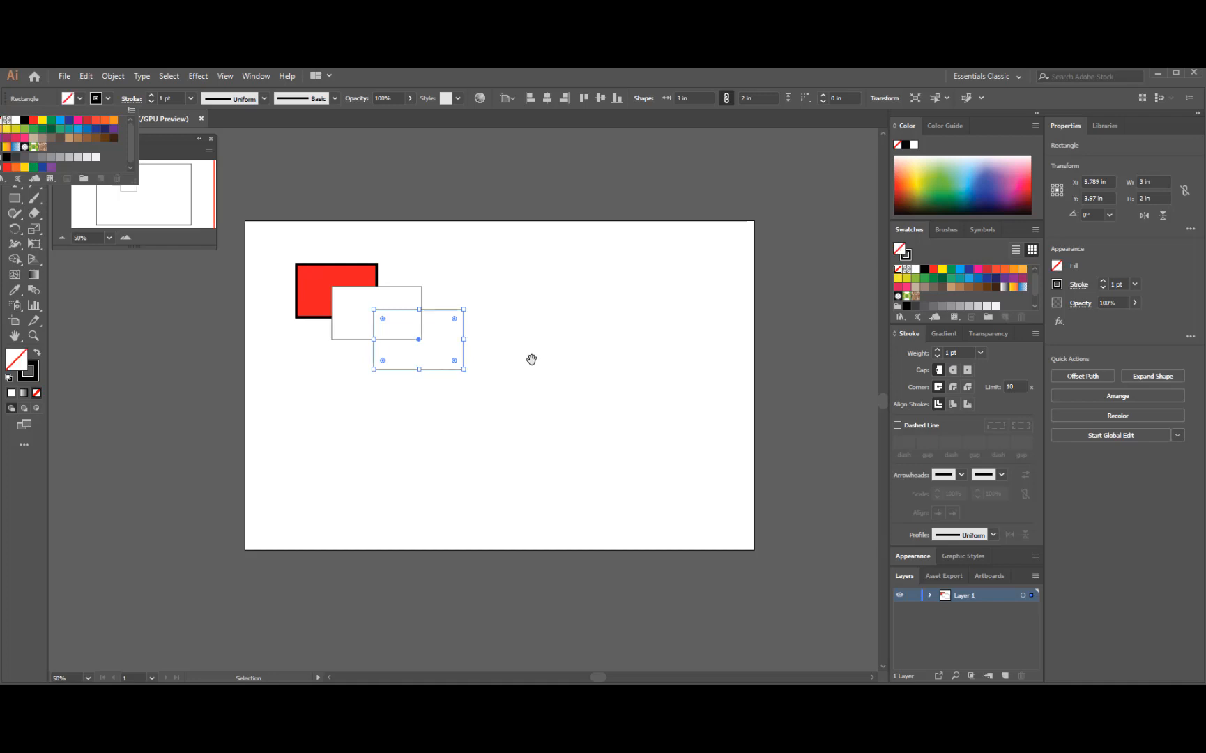
left_click(450, 396)
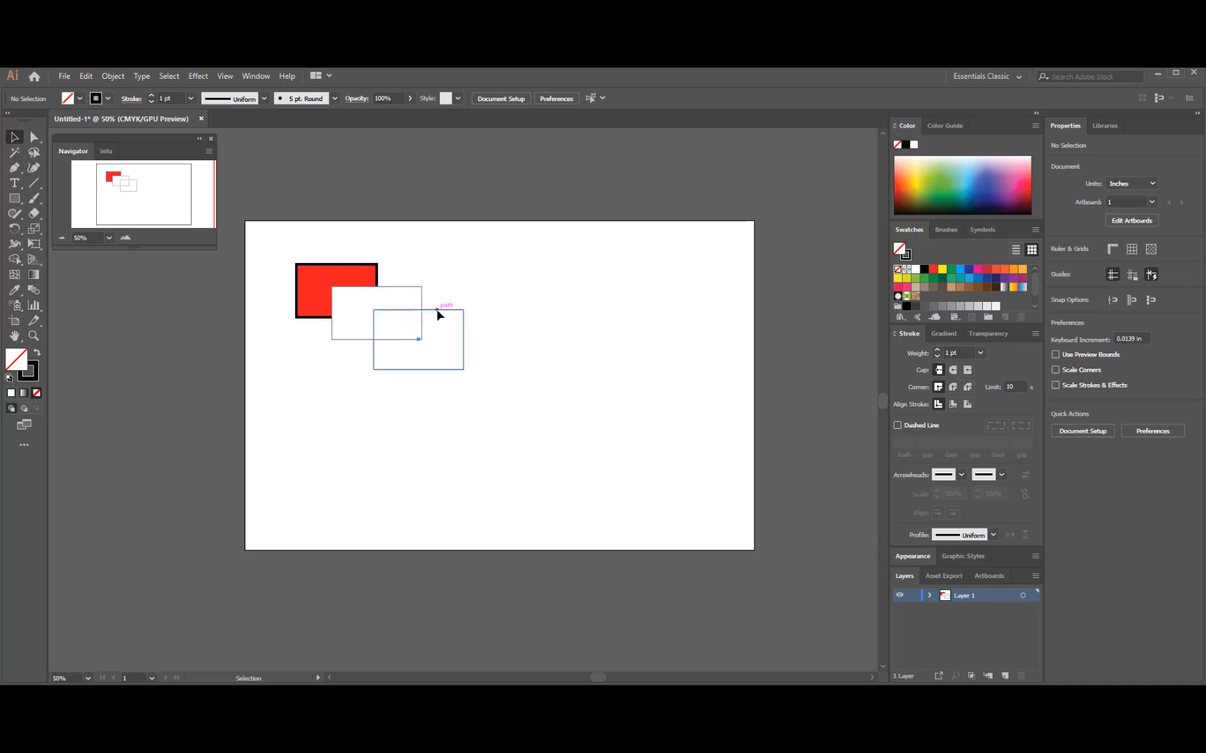
left_click_drag(437, 310, 412, 250)
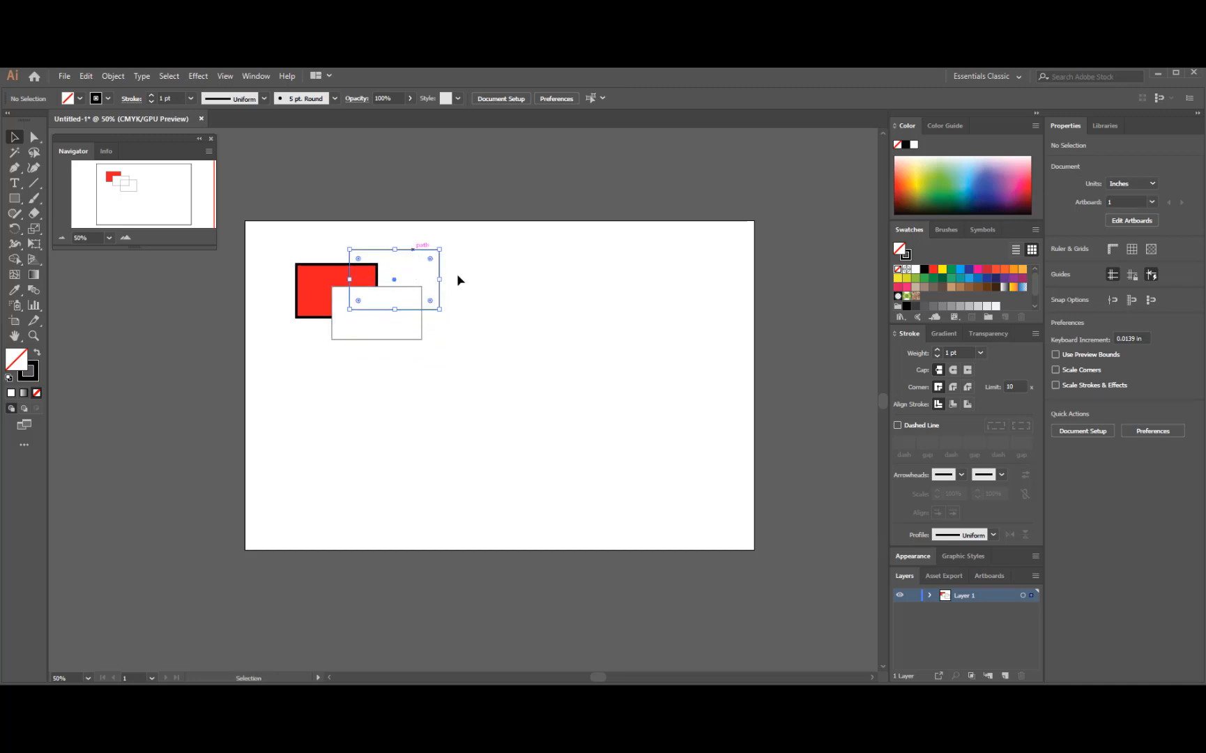
left_click(513, 320)
Fill the white rectangle overlapping the red one with yellow
left_click(377, 339)
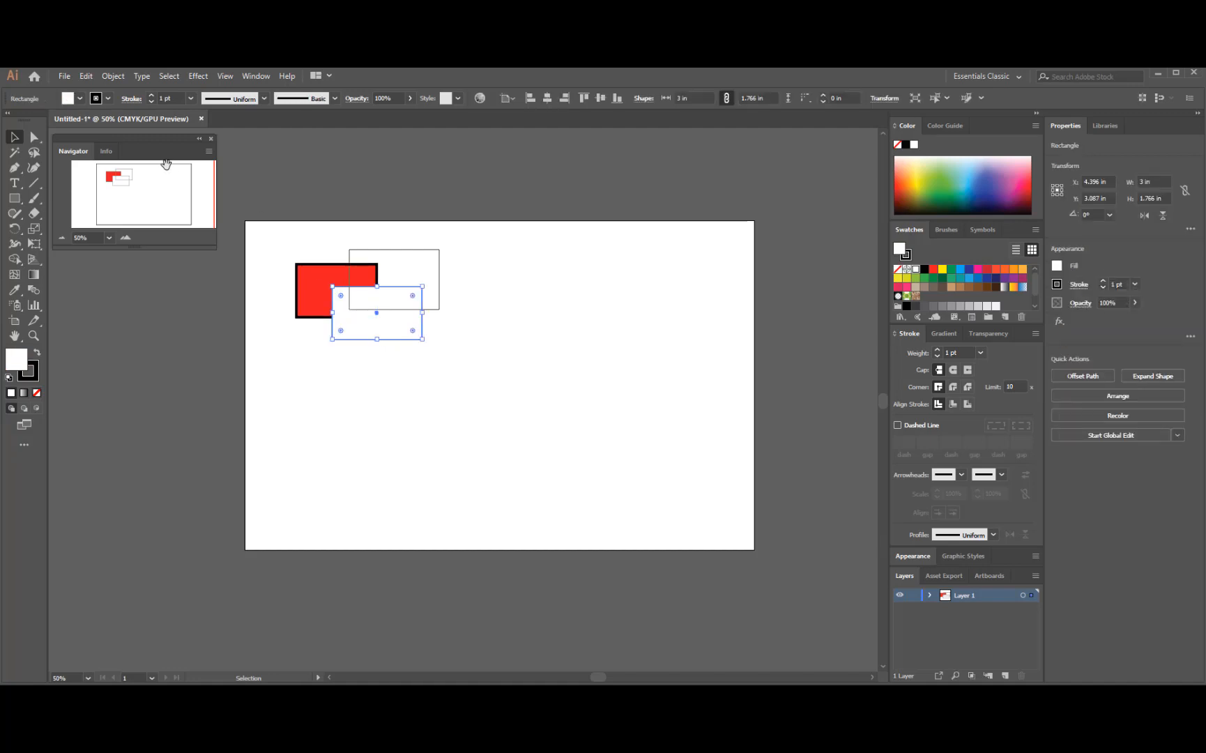
left_click(81, 98)
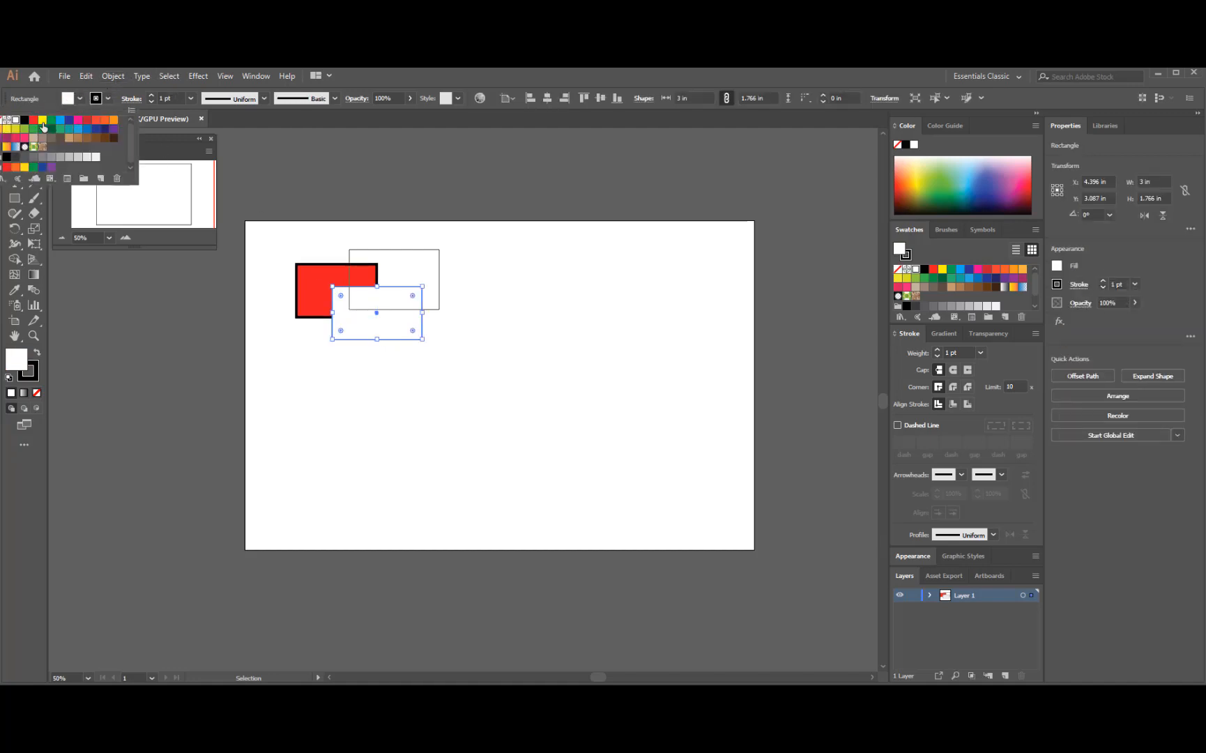
left_click(43, 120)
left_click(432, 404)
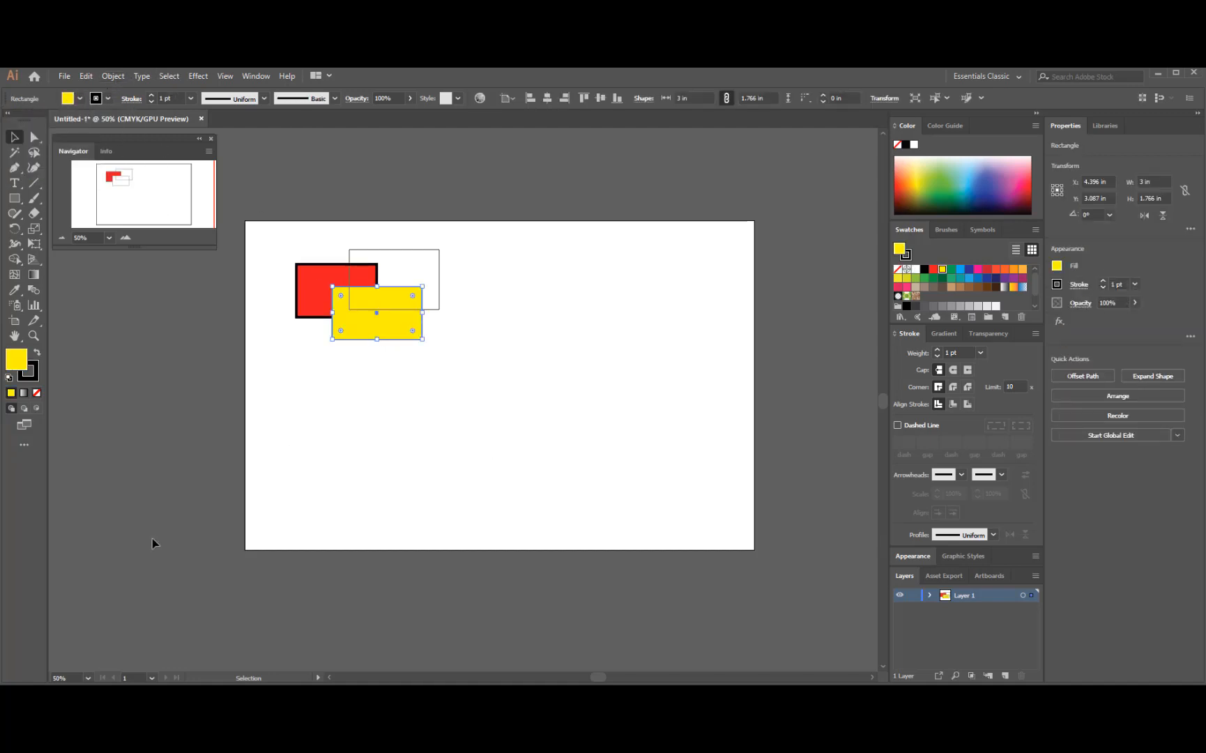
Set the yellow rectangle's stroke weight to 10 pt
left_click(193, 97)
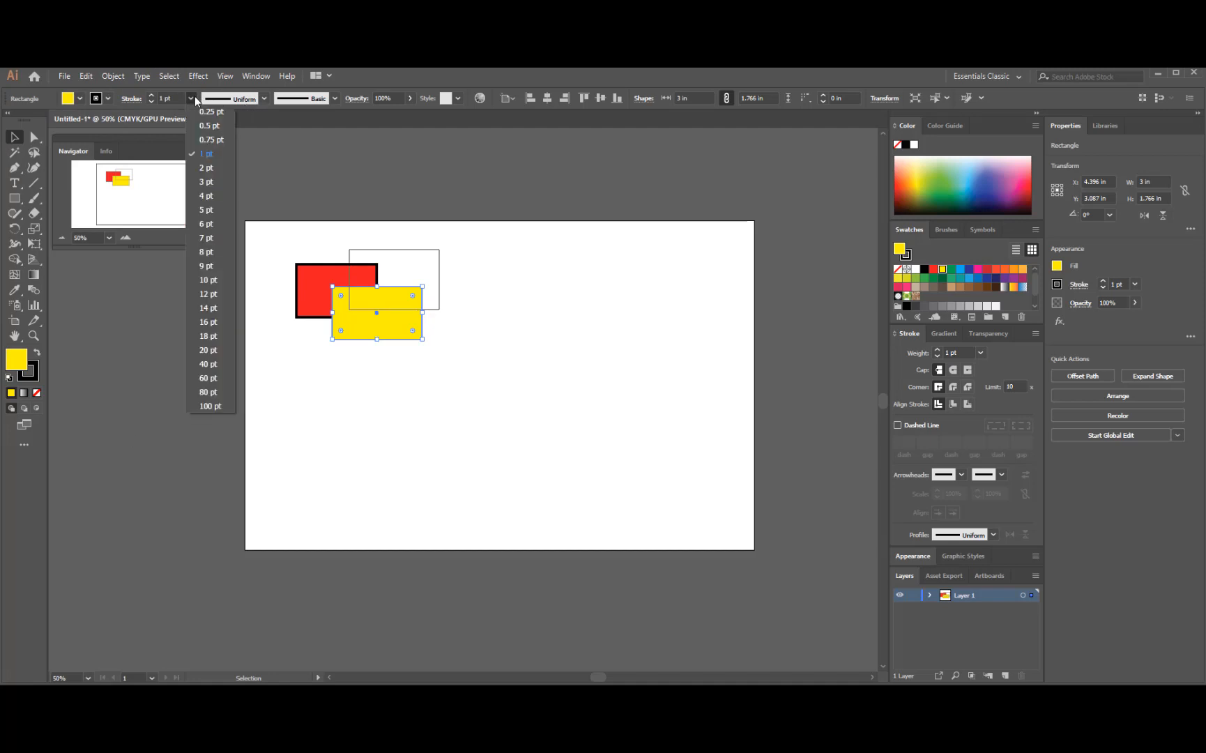
left_click(208, 281)
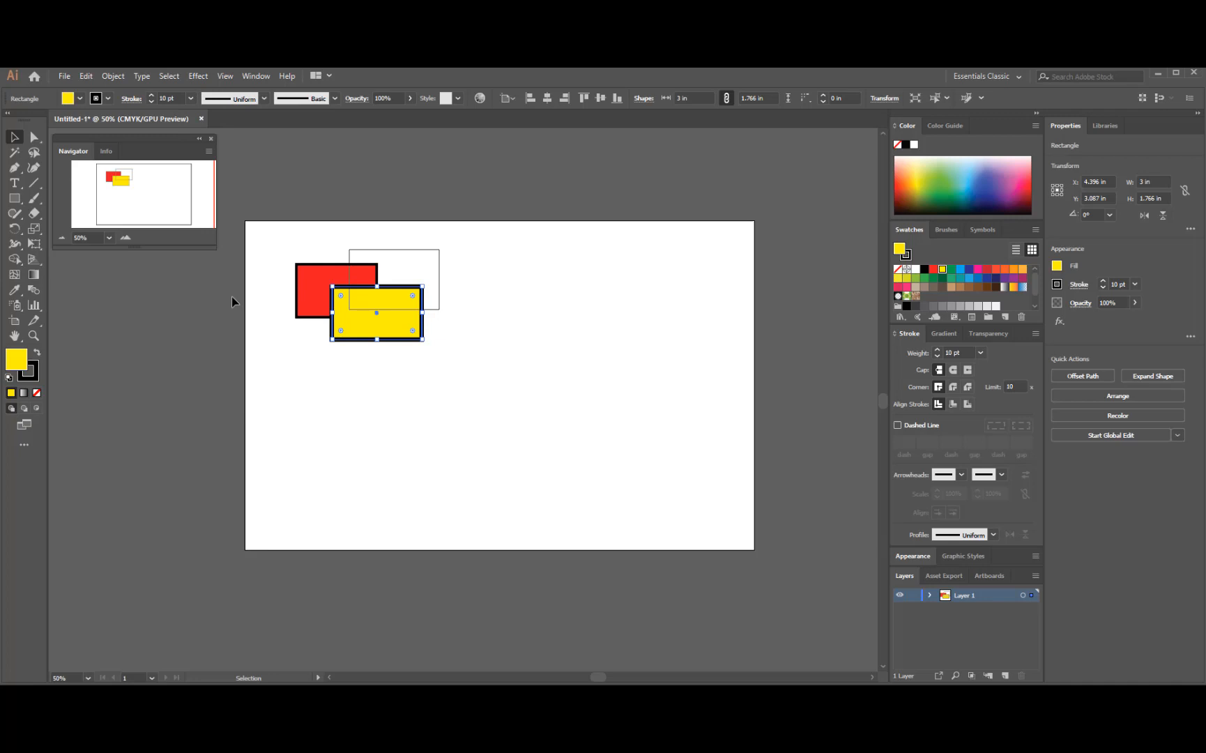
left_click(331, 392)
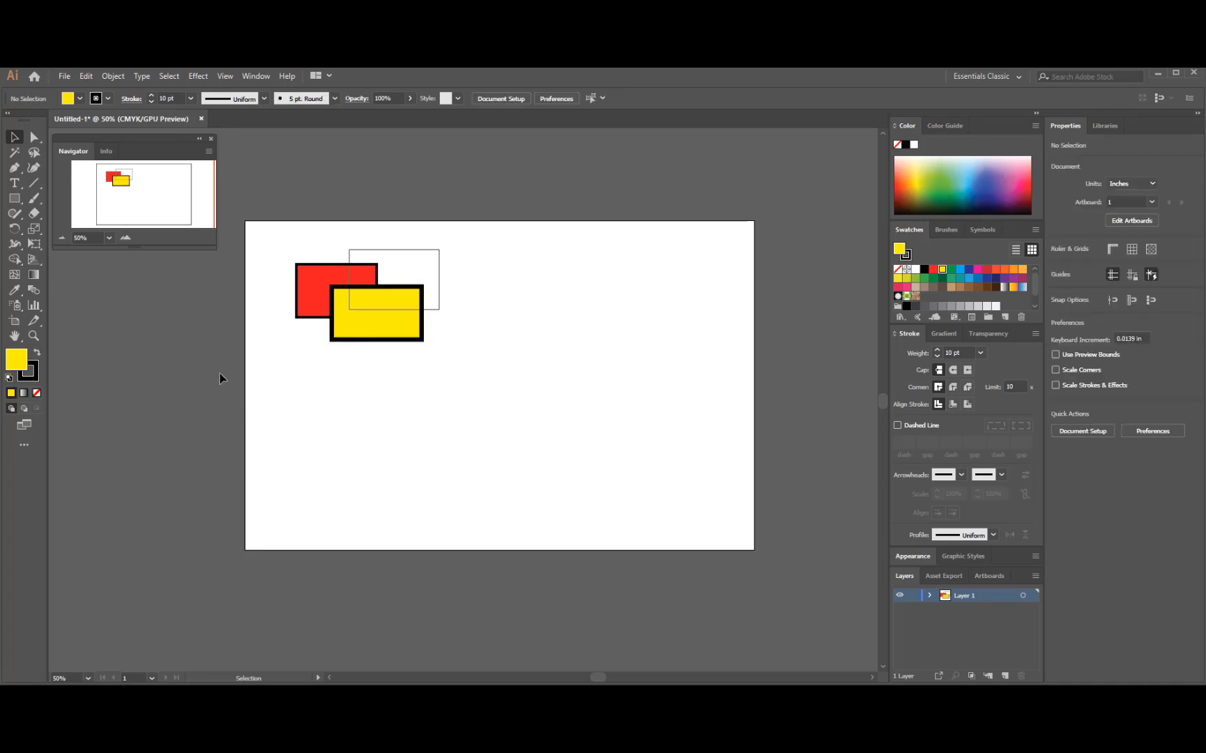
Set the stroke weight of the unfilled rectangle to 7 pt
left_click(428, 253)
left_click(190, 98)
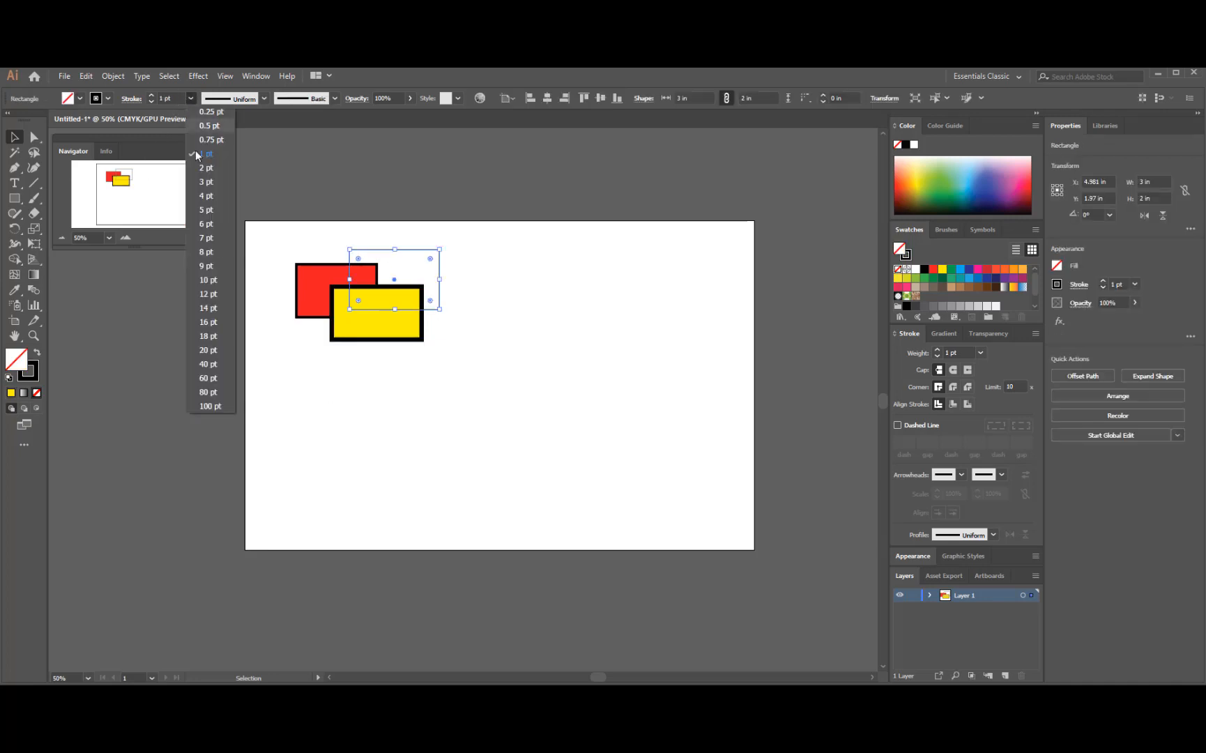
left_click(218, 237)
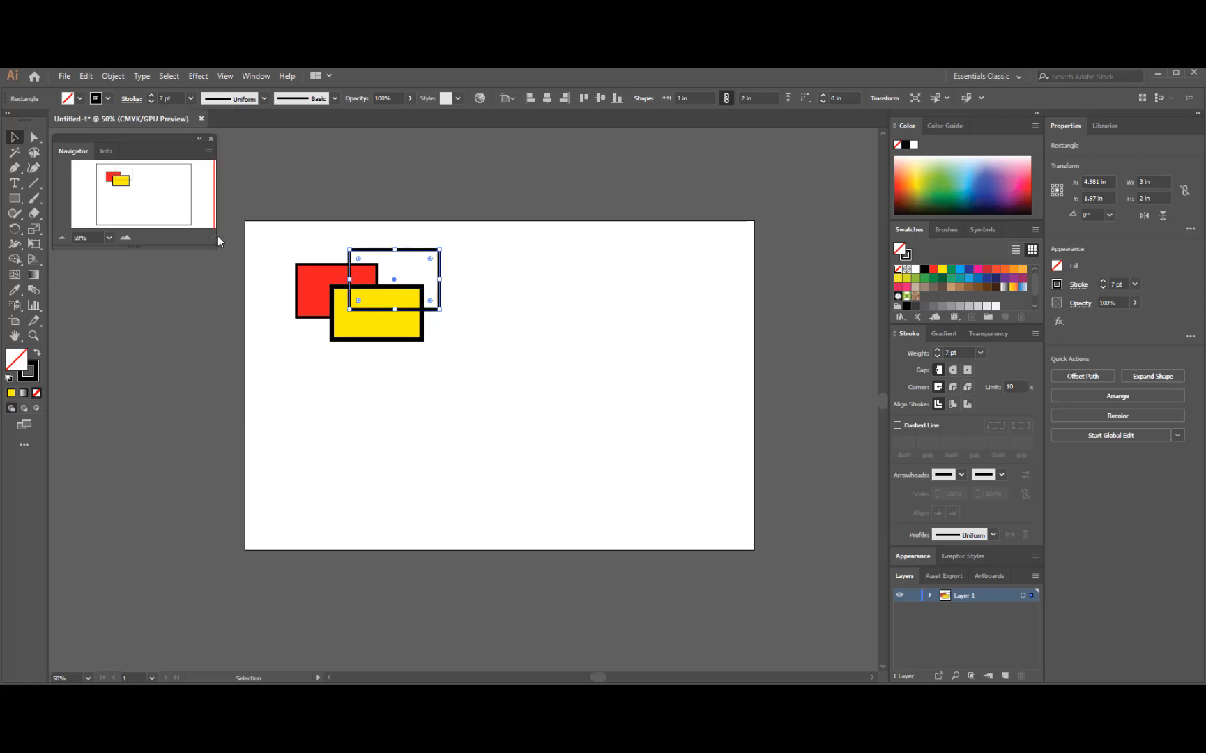
left_click(448, 453)
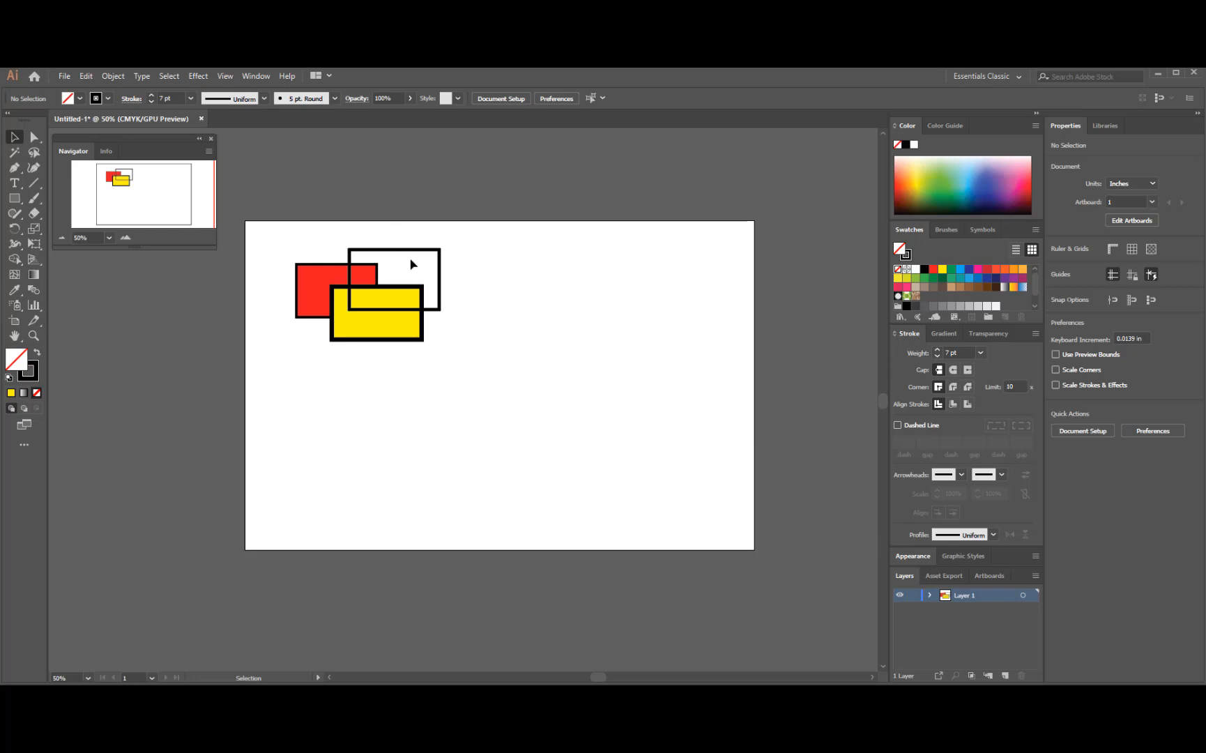
Apply the lens-shaped variable width profile, thick in the middle with pointed ends, to the unfilled rectangle's stroke
left_click(437, 254)
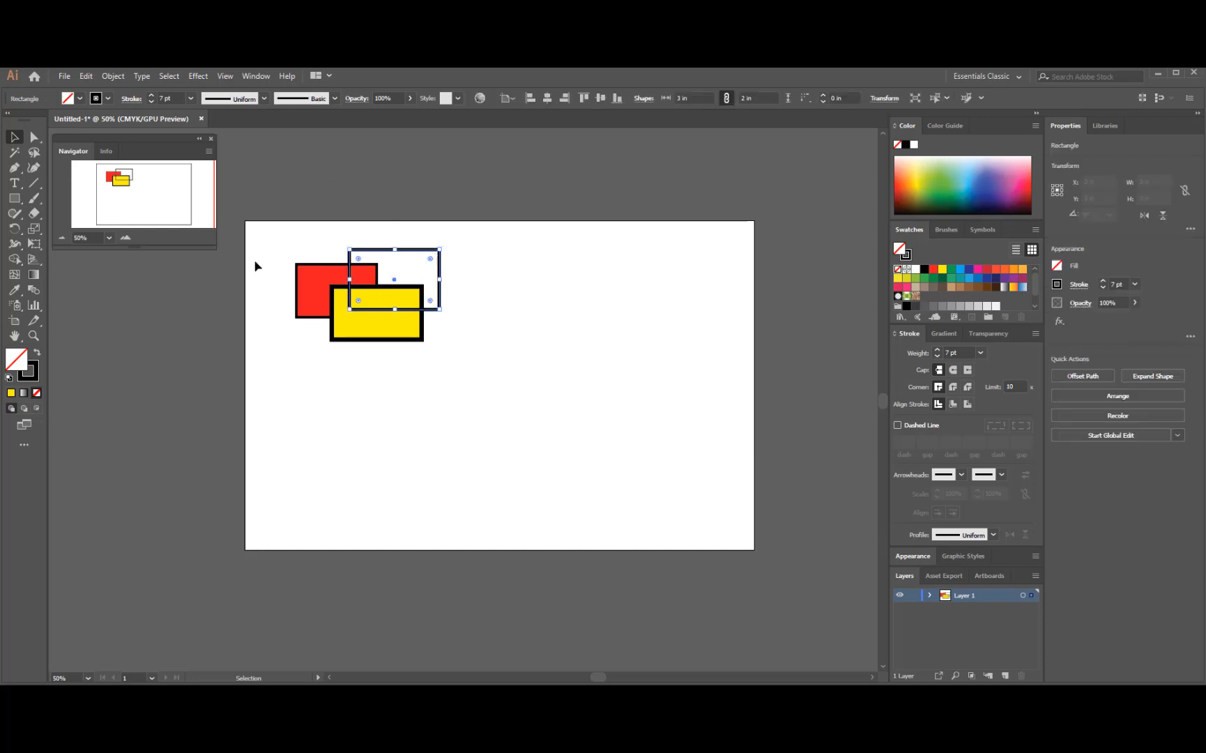
left_click(264, 98)
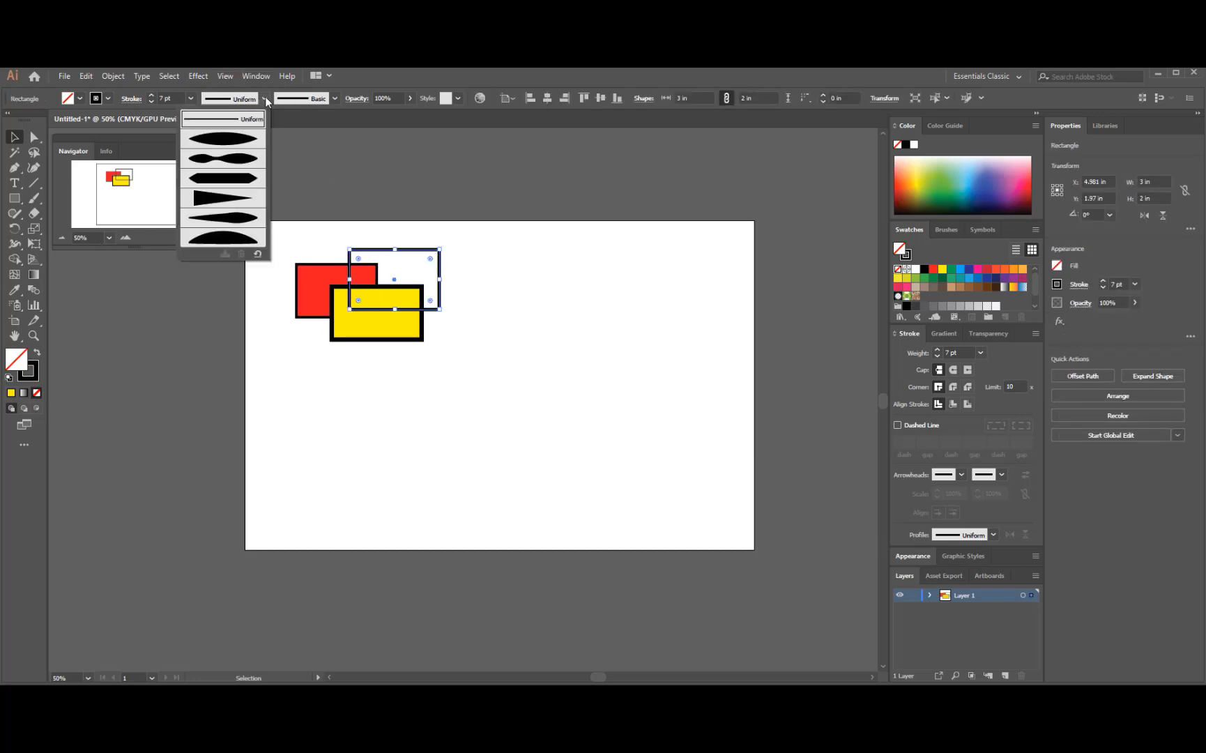
left_click(227, 145)
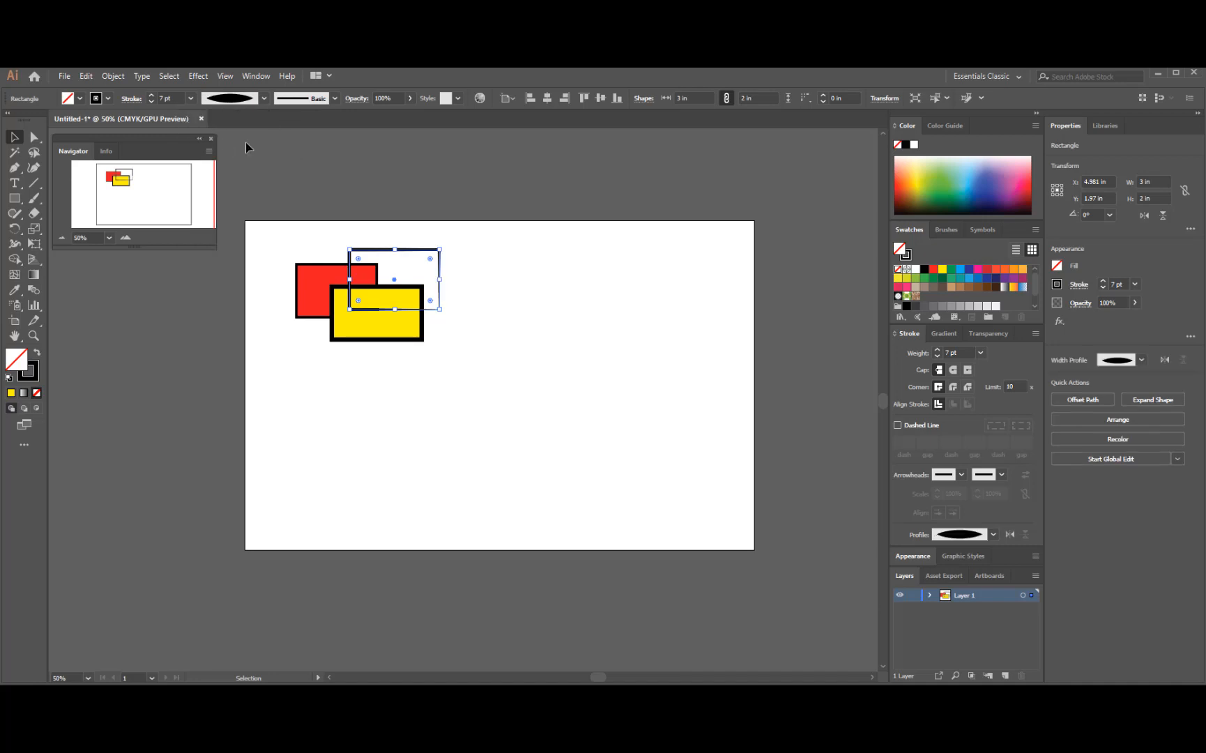
left_click(454, 306)
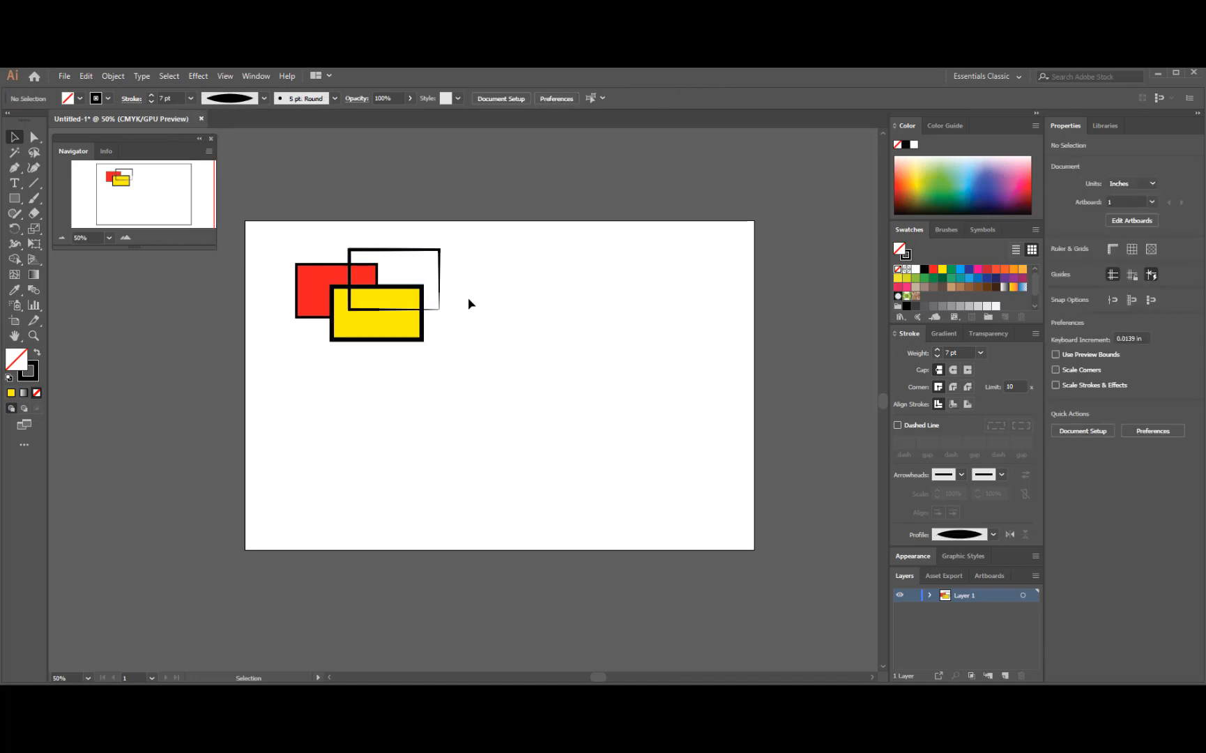
Try the tapered triangular and arched width profiles with nothing selected, and set the default profile back to Uniform
left_click(264, 98)
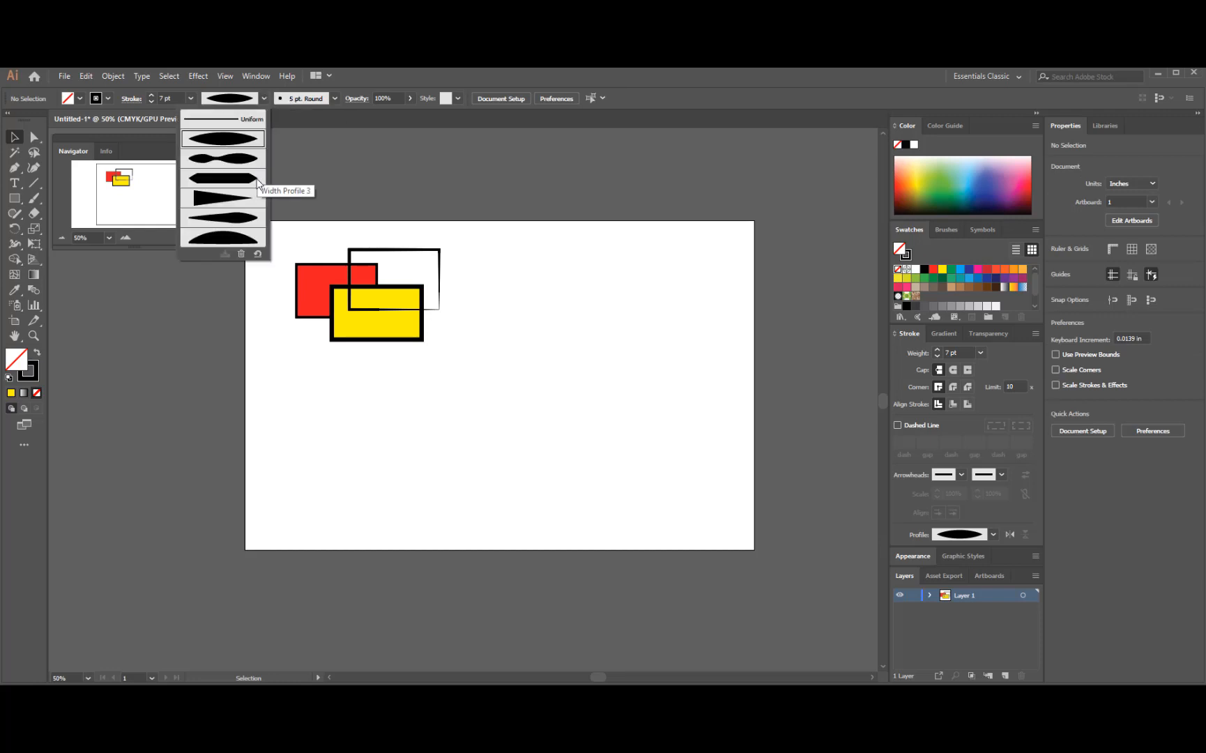
left_click(224, 202)
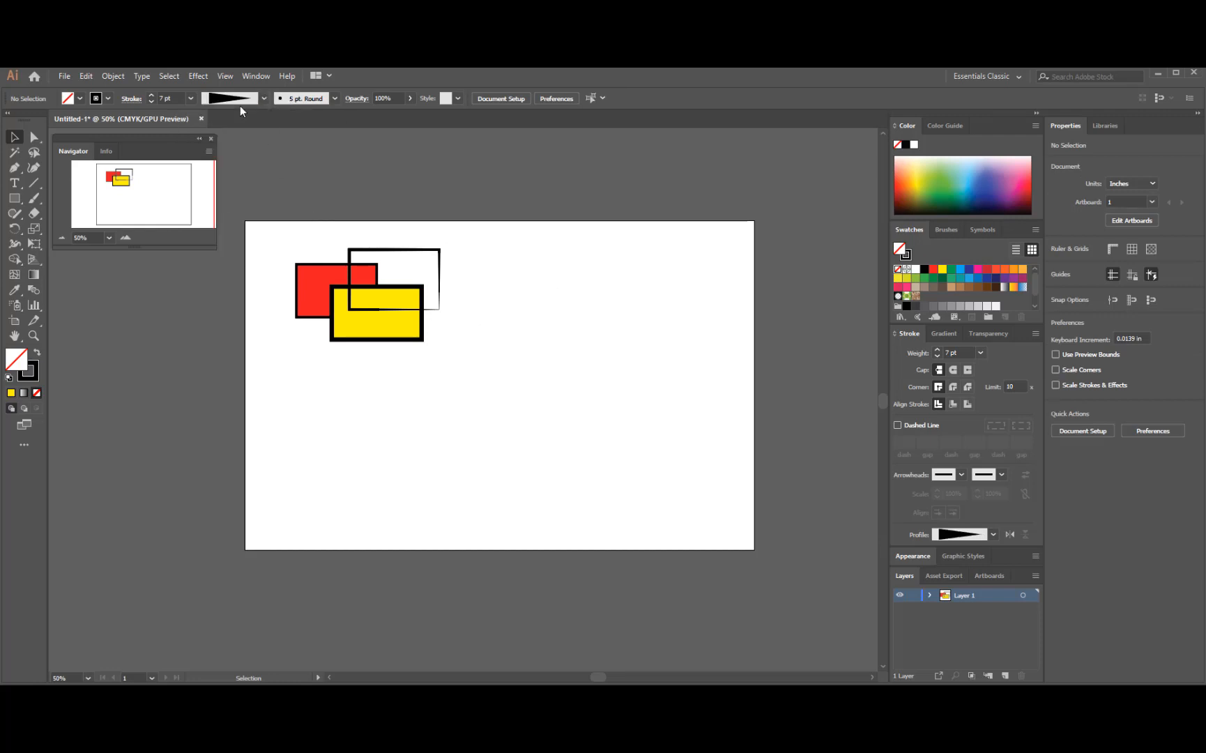
left_click(264, 99)
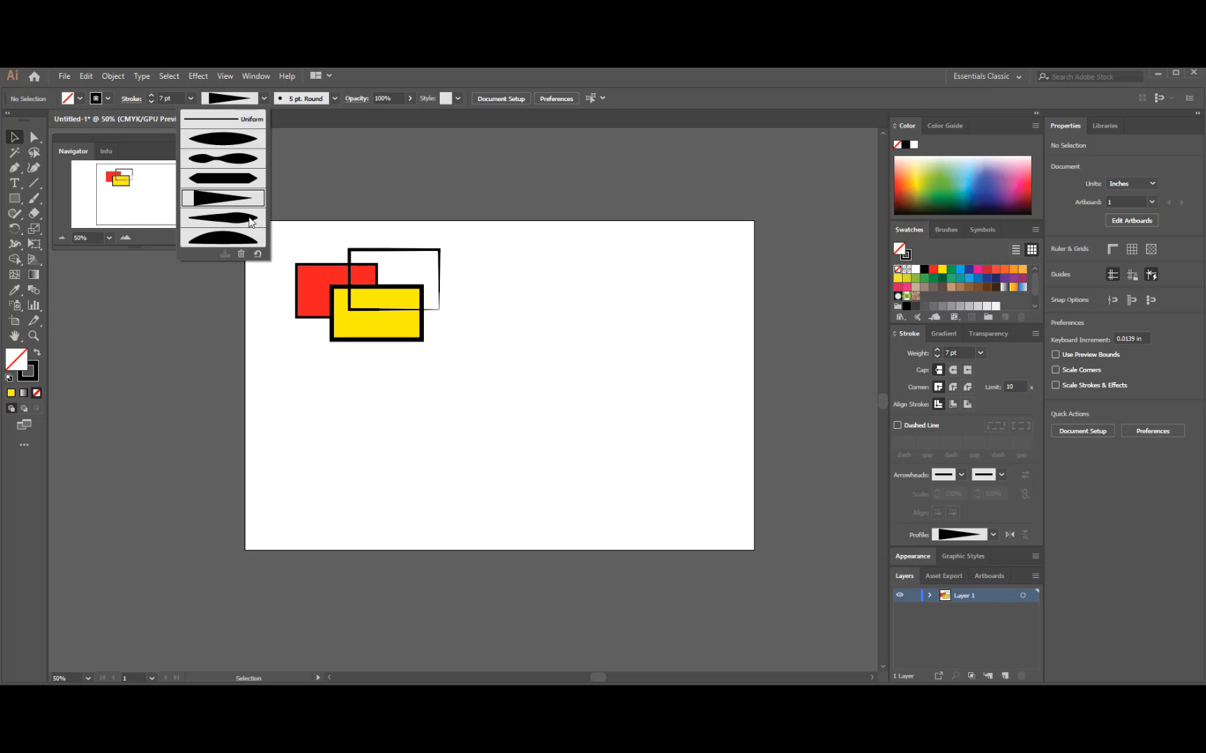
left_click(230, 238)
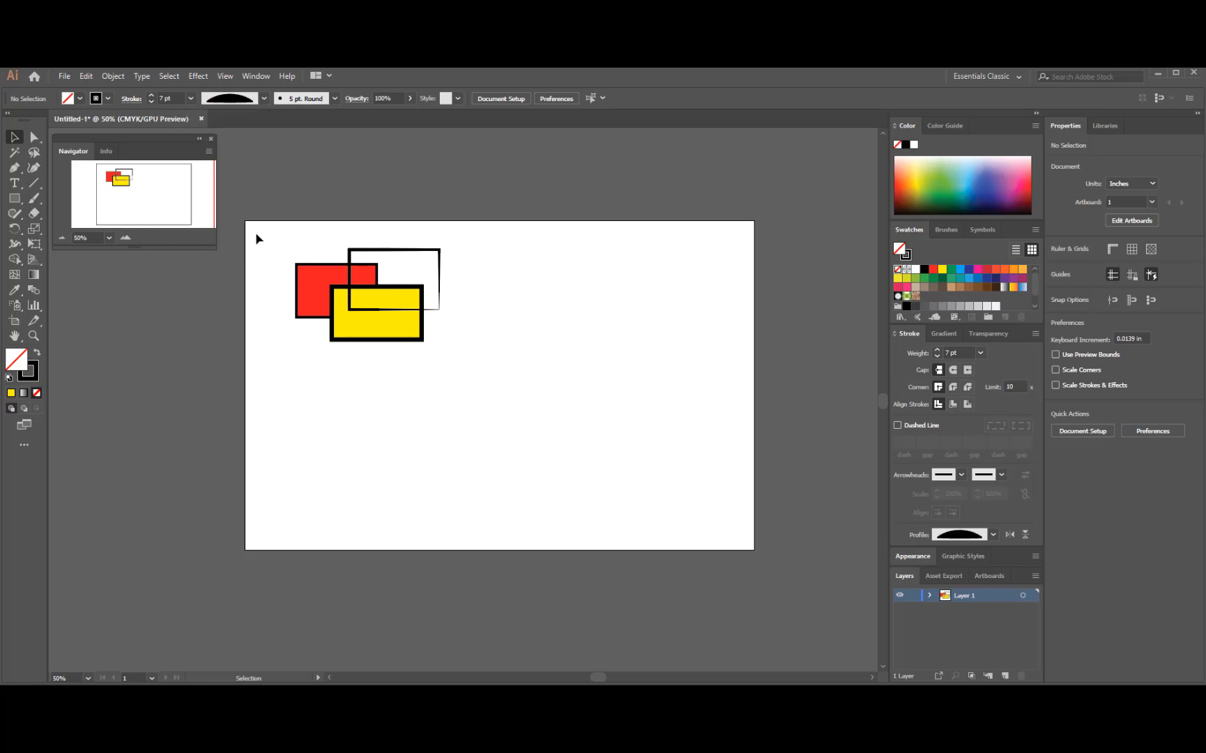
left_click(264, 99)
left_click(234, 111)
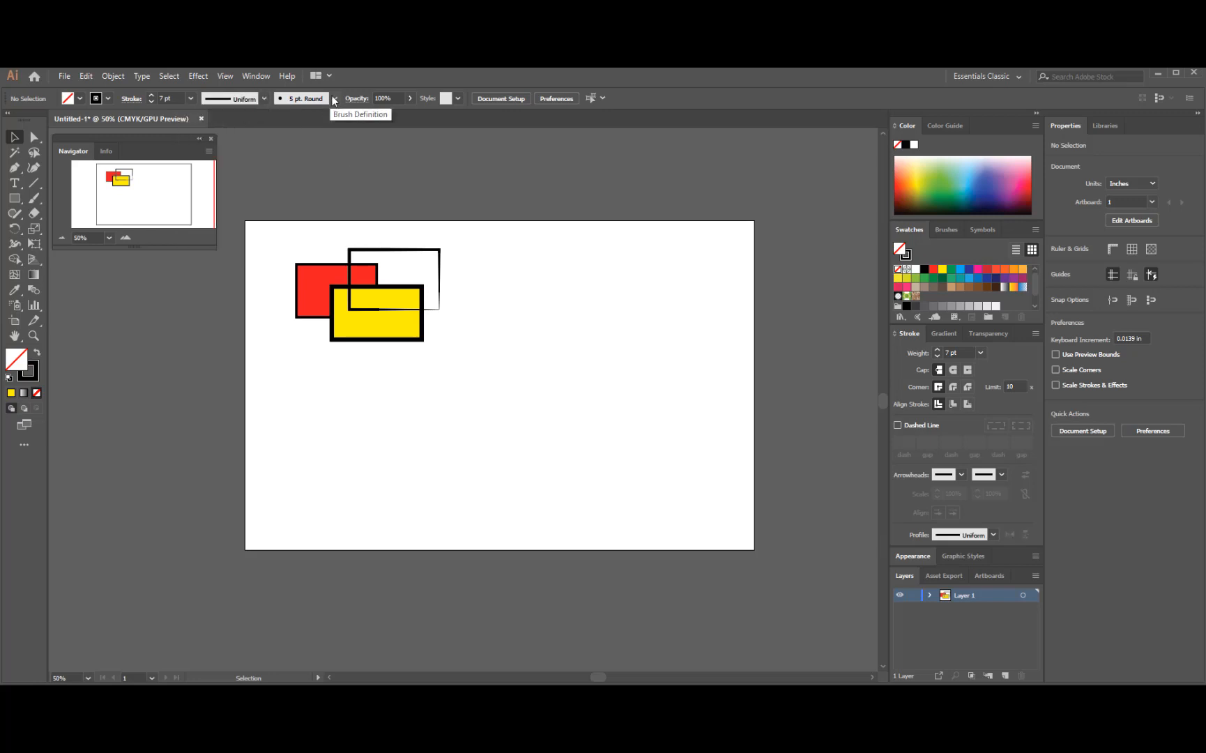
Isolate the unfilled rectangle and apply the rough charcoal-like art brush to its stroke
left_click(334, 99)
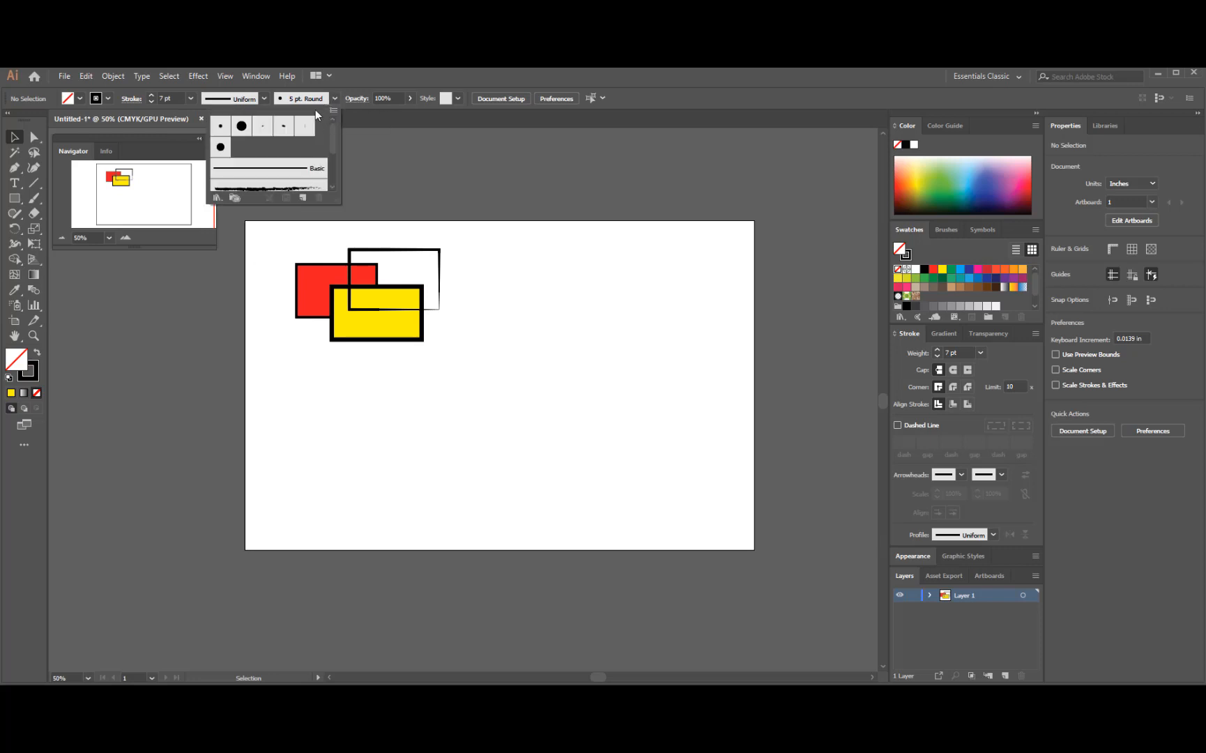
left_click(399, 256)
double_click(397, 255)
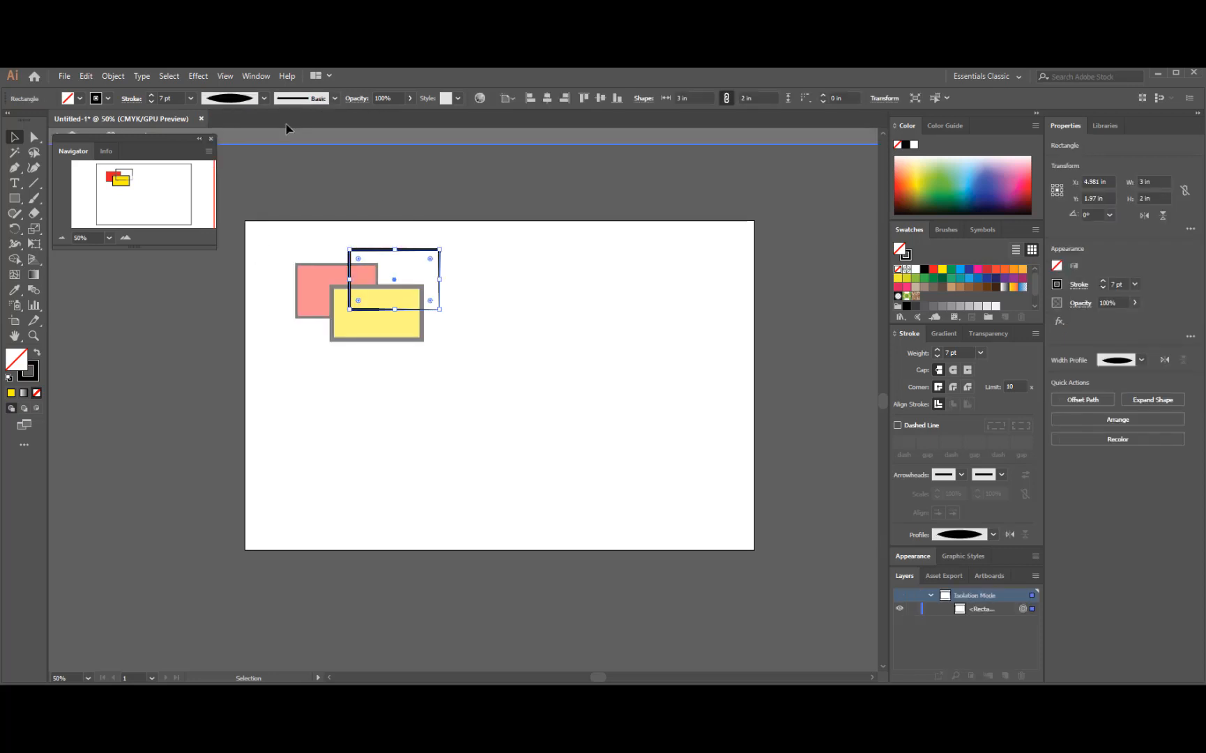
left_click(415, 250)
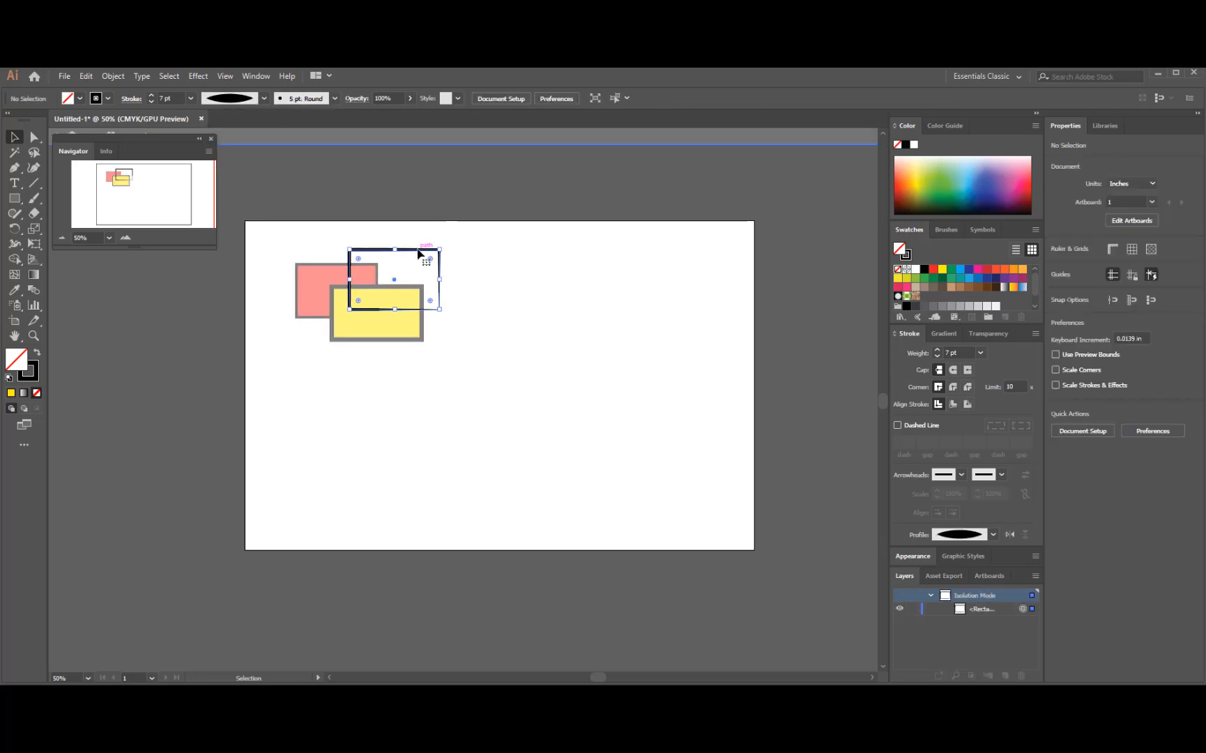
left_click(333, 99)
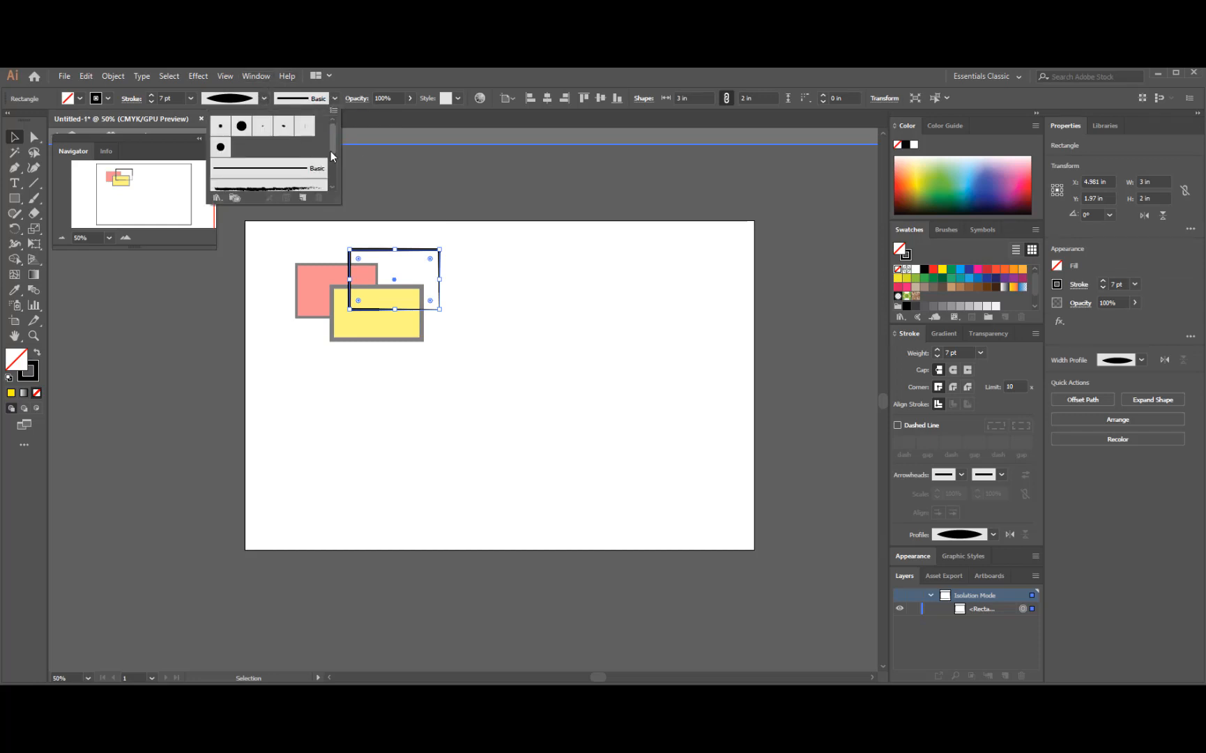
left_click_drag(333, 143, 333, 159)
left_click(272, 151)
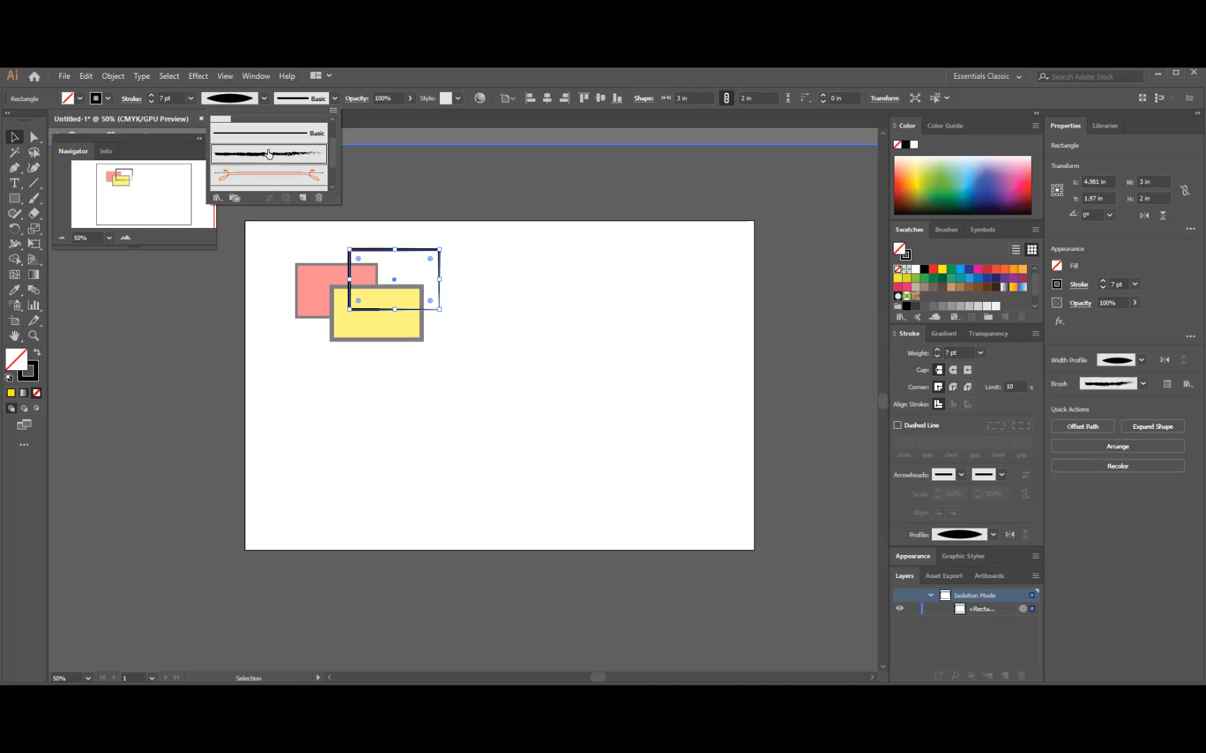
left_click(427, 386)
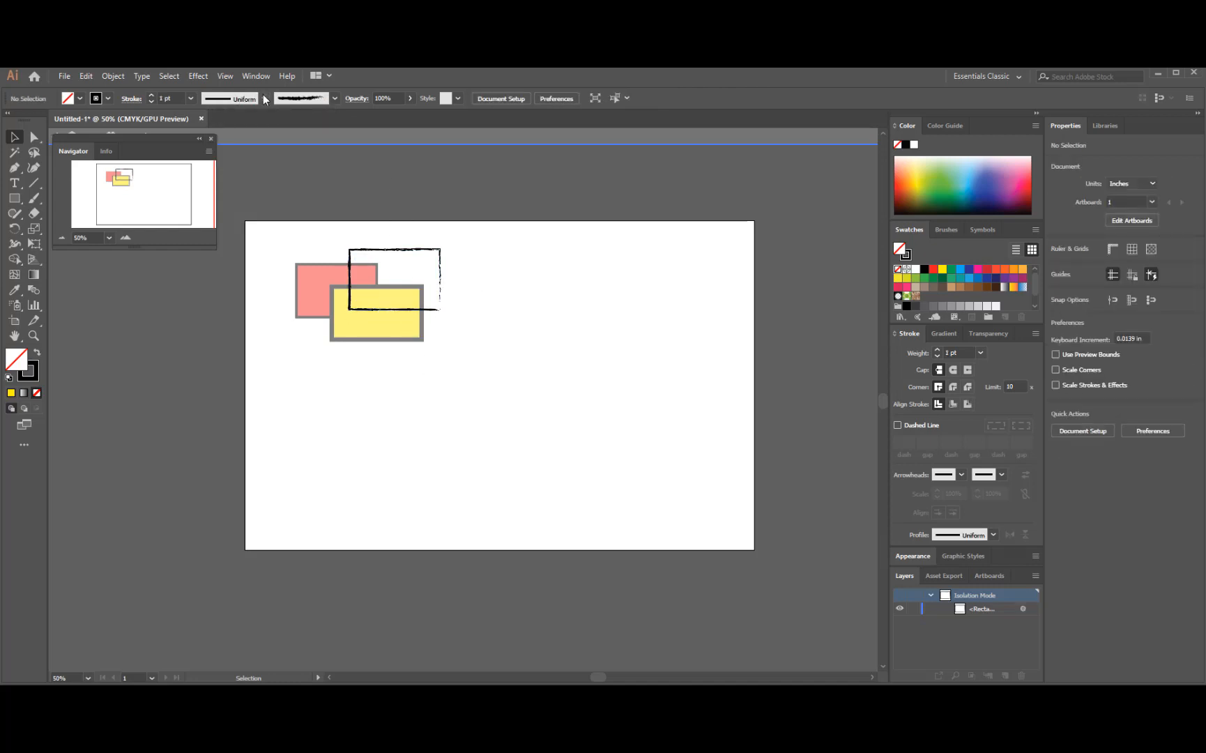
left_click(404, 249)
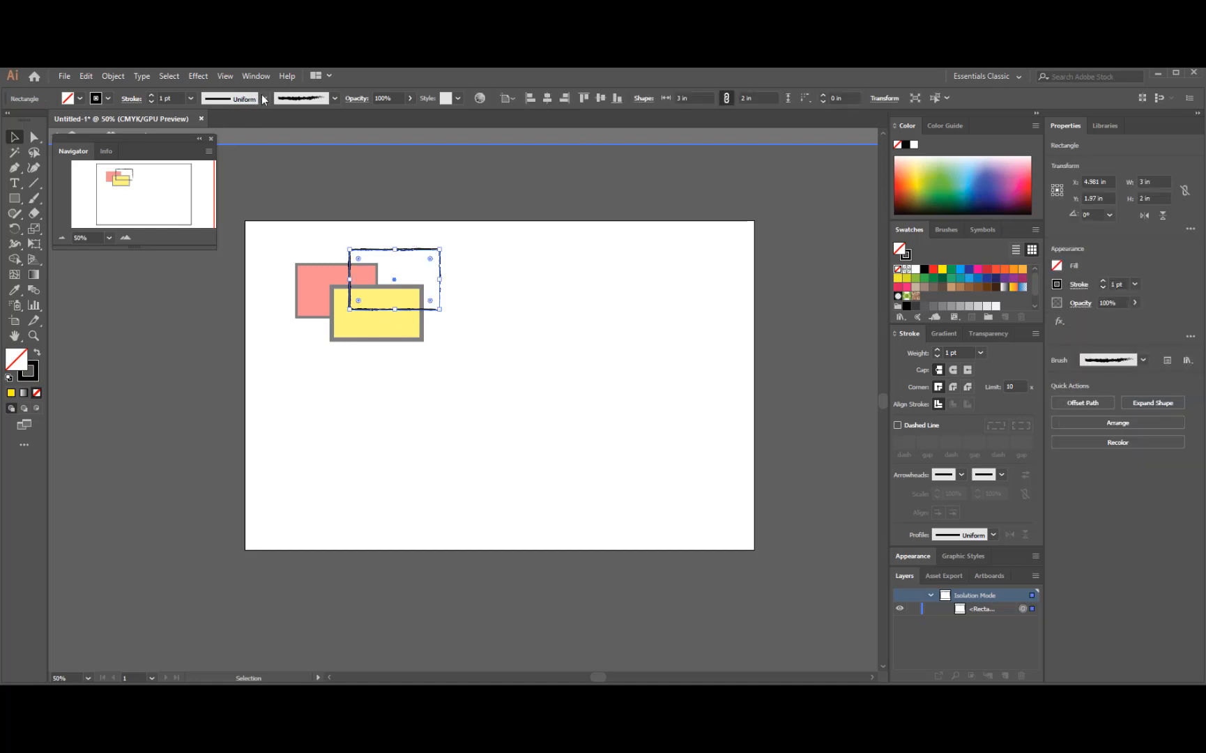
left_click(264, 98)
left_click(555, 361)
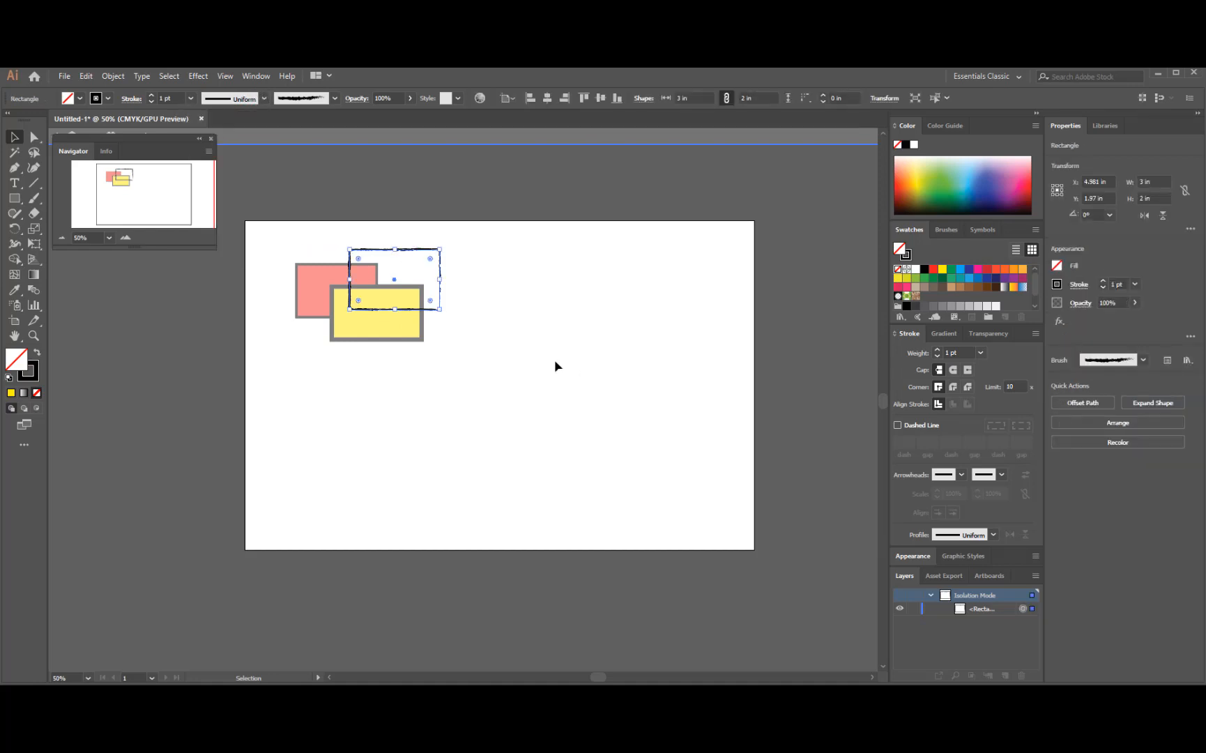
left_click(488, 273)
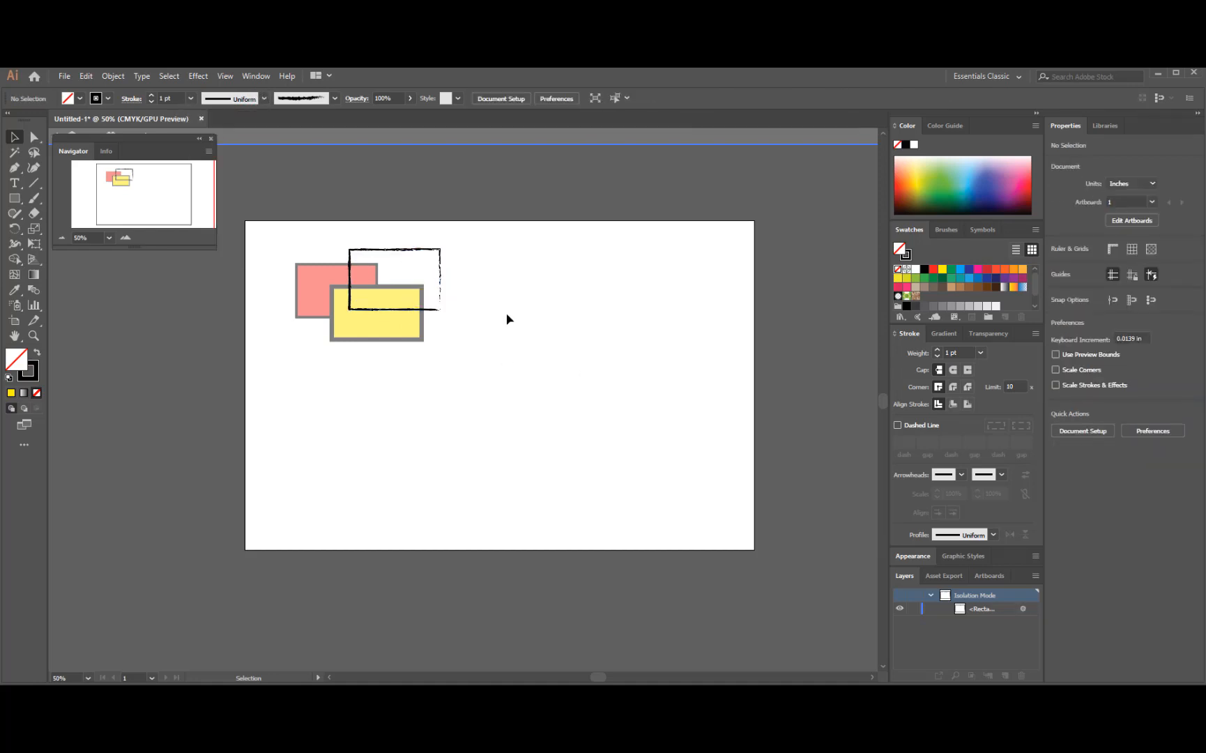
Inspect the unfilled rectangle's brushed outline at 100% and exit isolation mode
key("a")
key("ctrl+equal")
key("ctrl+equal")
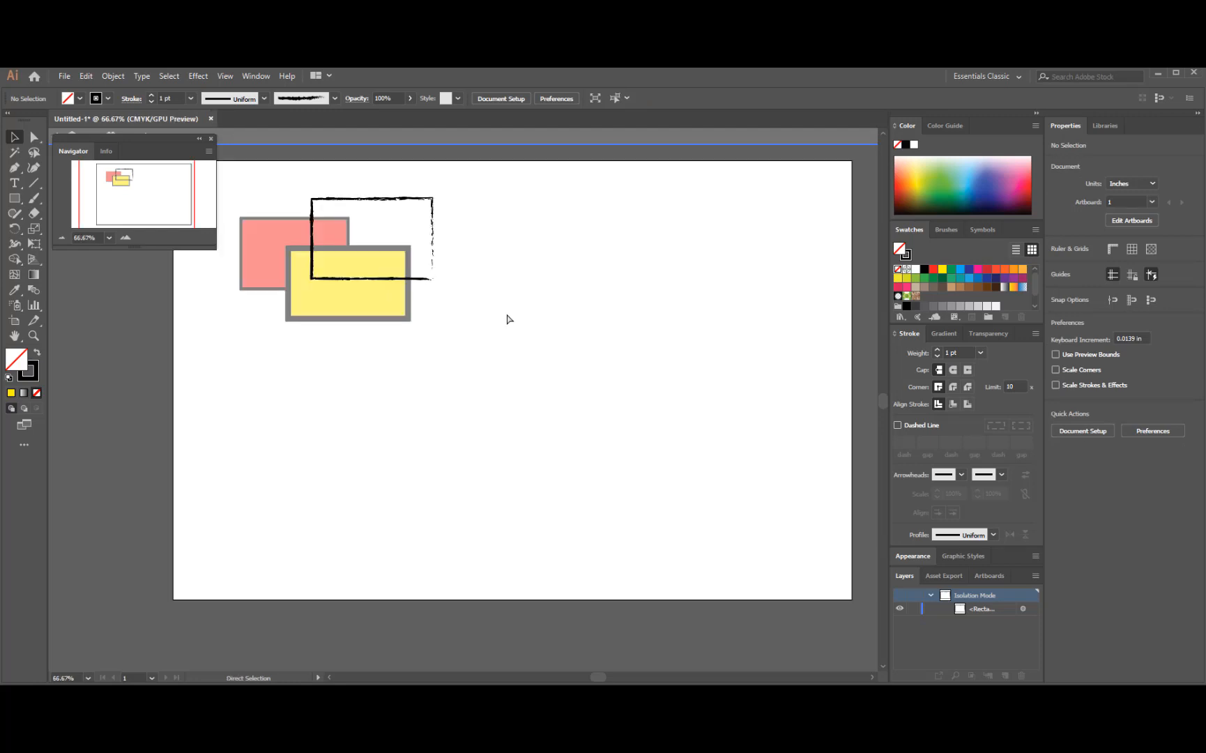
scroll(506, 315, "up", 8)
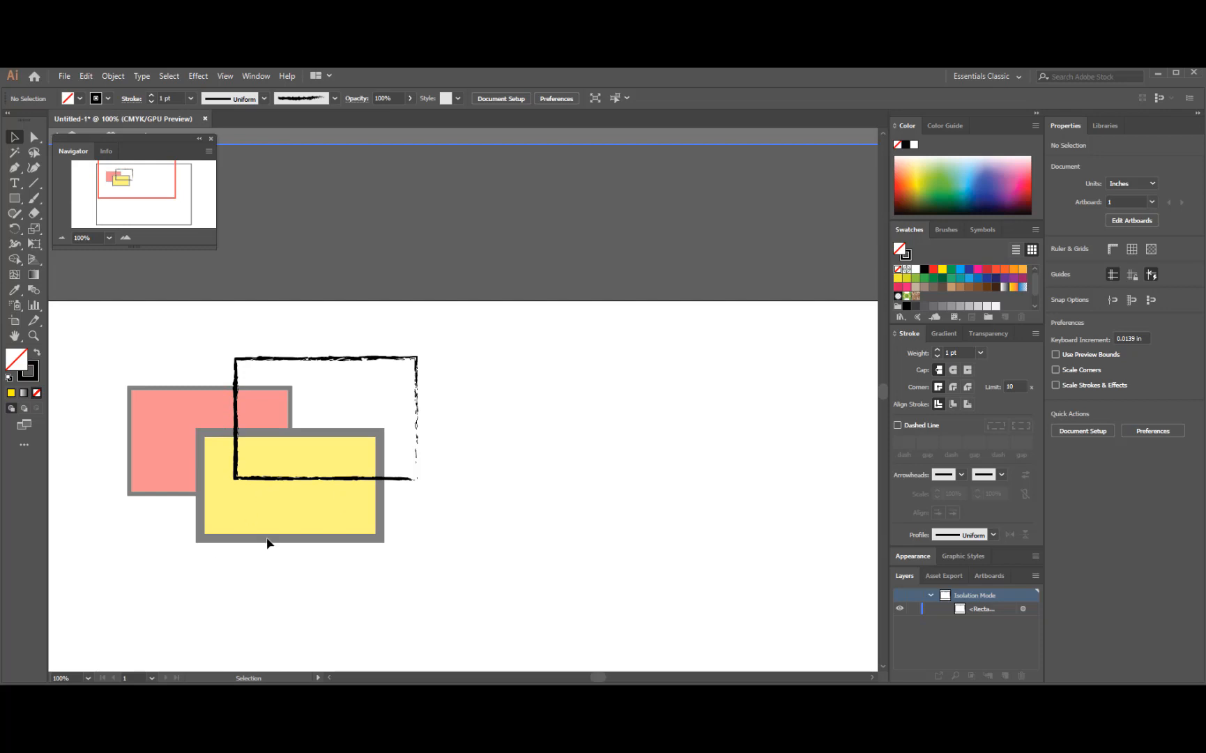
double_click(667, 248)
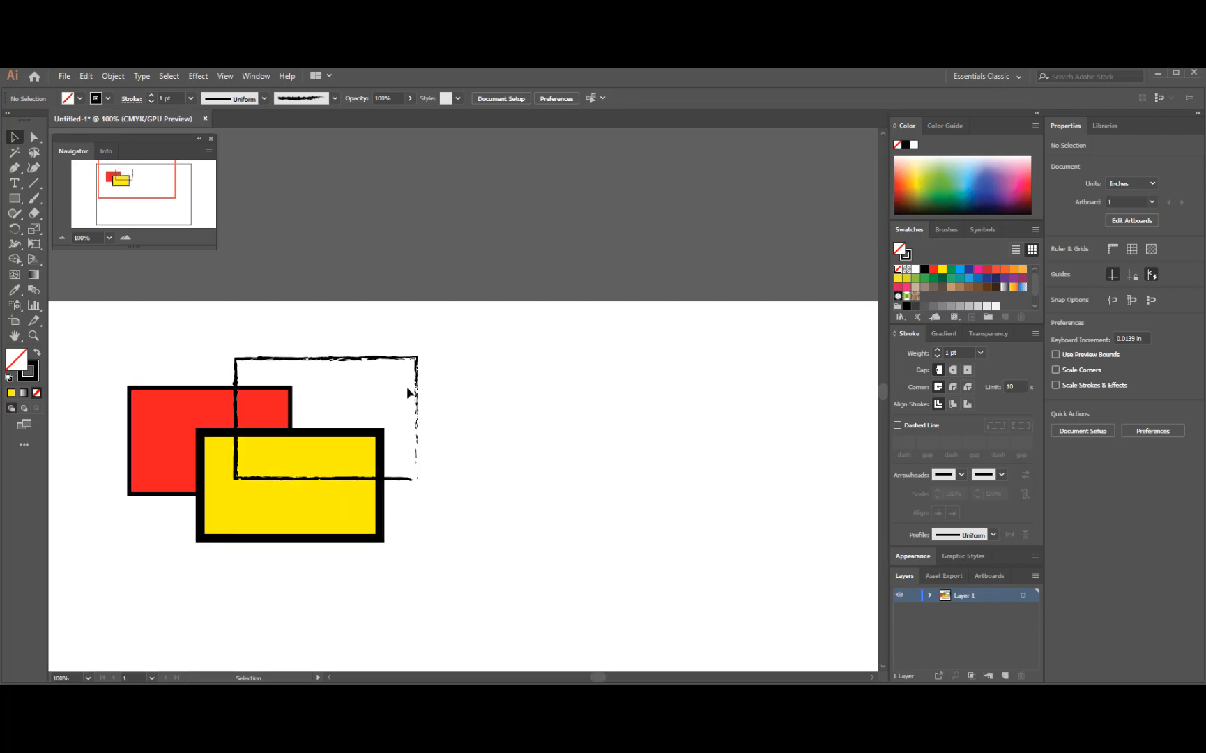
Open the list of available brush definitions
left_click(333, 98)
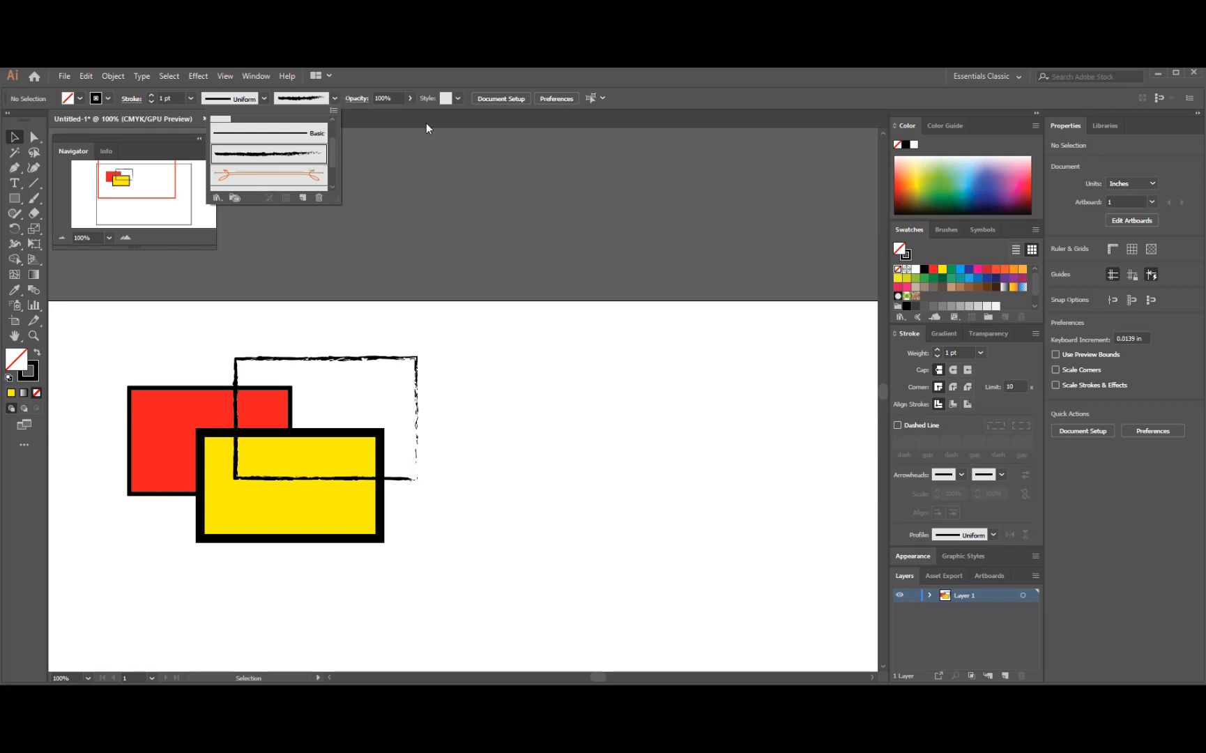